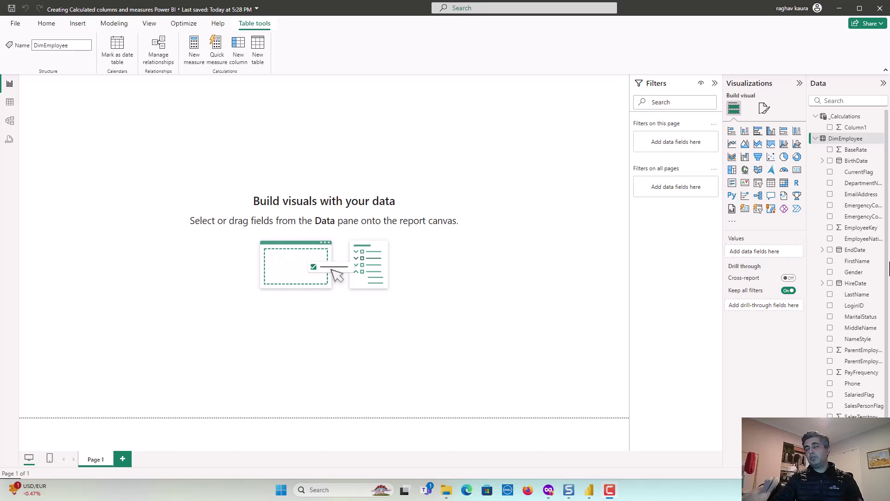
- Switch to Table view to show the DimEmployee table's 296 employee rows
{"action": "left_click", "coordinate": [815, 139]}
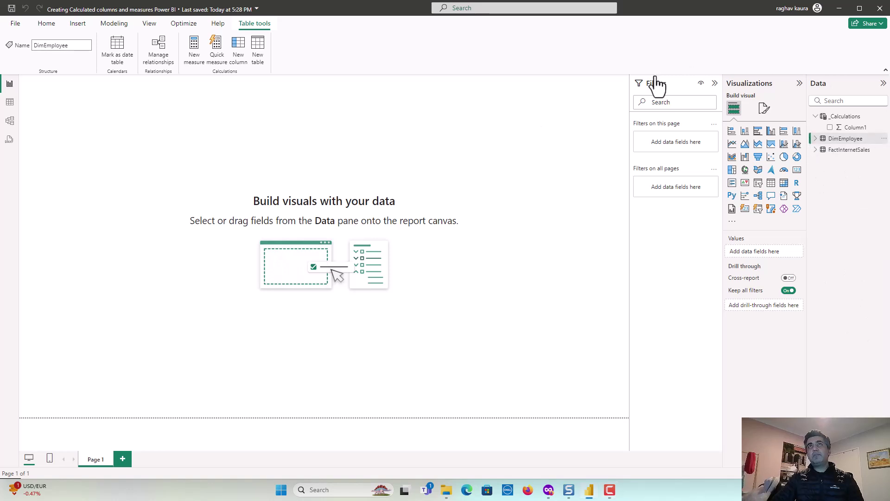
{"action": "left_click", "coordinate": [814, 139]}
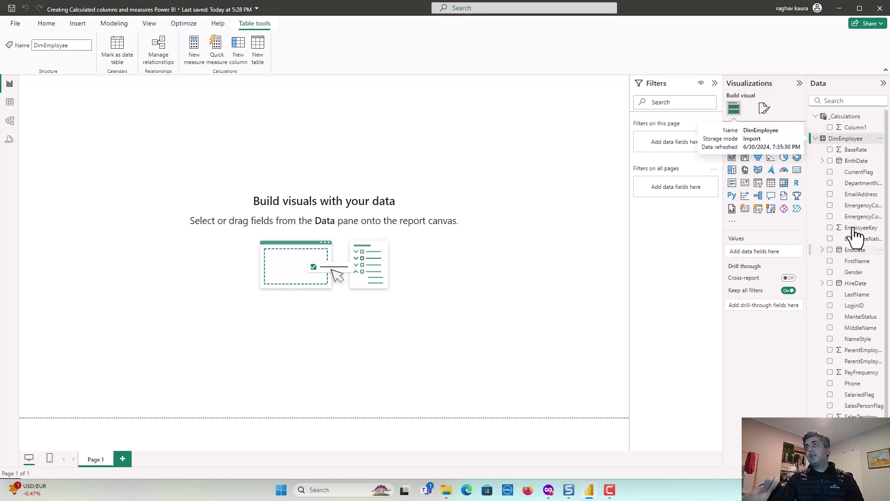
{"action": "left_click", "coordinate": [9, 102]}
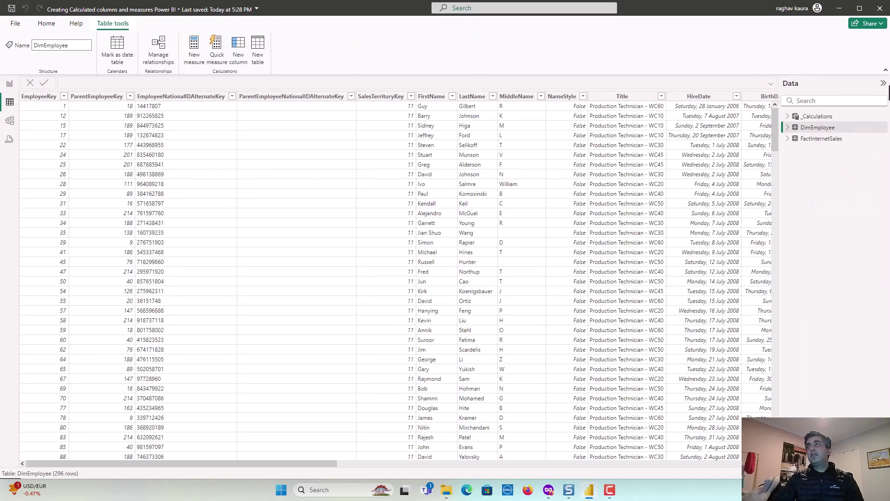
- Hide and restore the Data pane, expand DimEmployee, and bring up its More options menu
{"action": "left_click", "coordinate": [883, 83]}
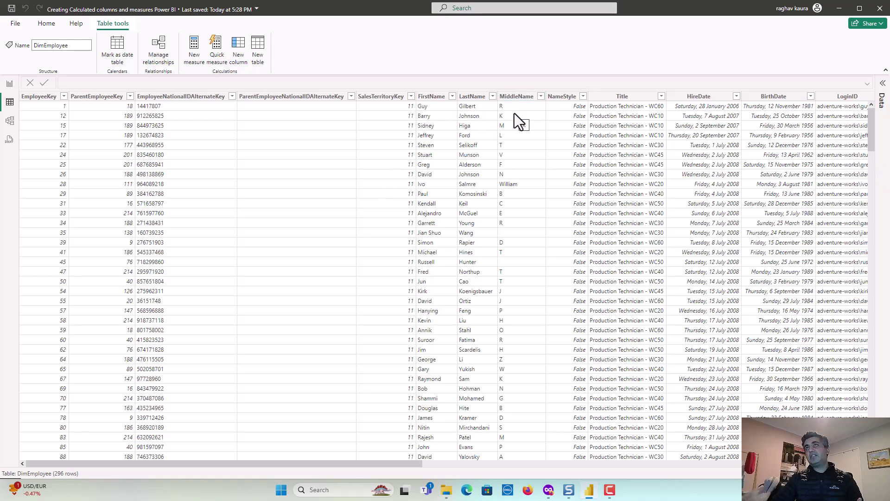
{"action": "left_click", "coordinate": [883, 88]}
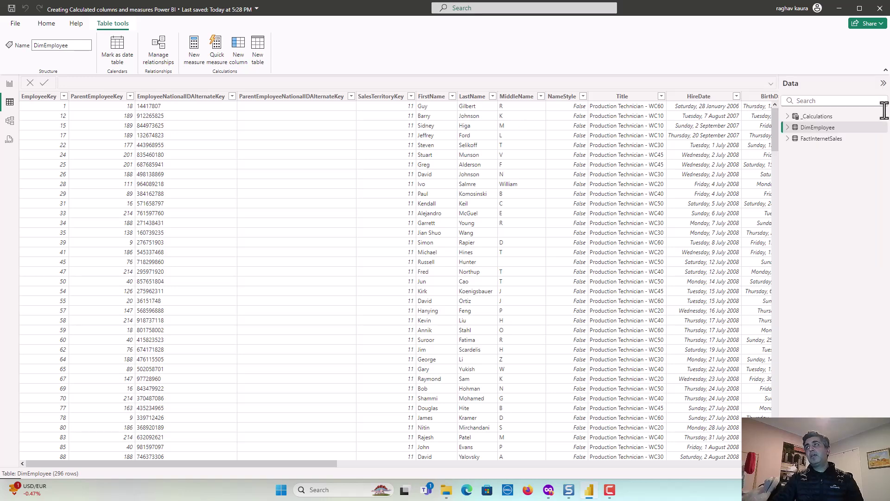
{"action": "left_click", "coordinate": [789, 130]}
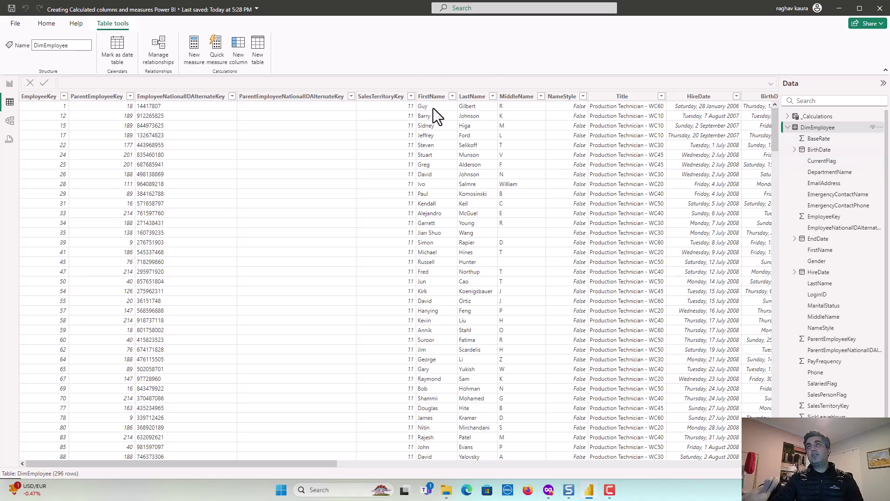
{"action": "left_click", "coordinate": [880, 128]}
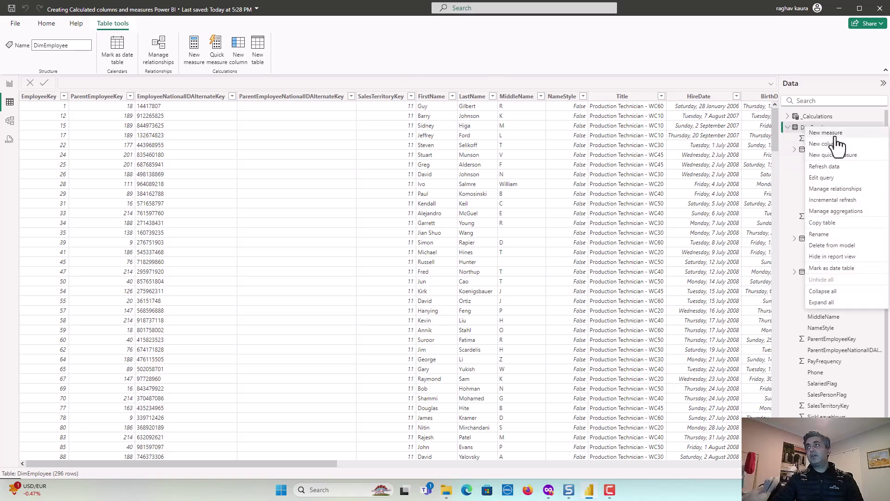
{"action": "left_click", "coordinate": [879, 116]}
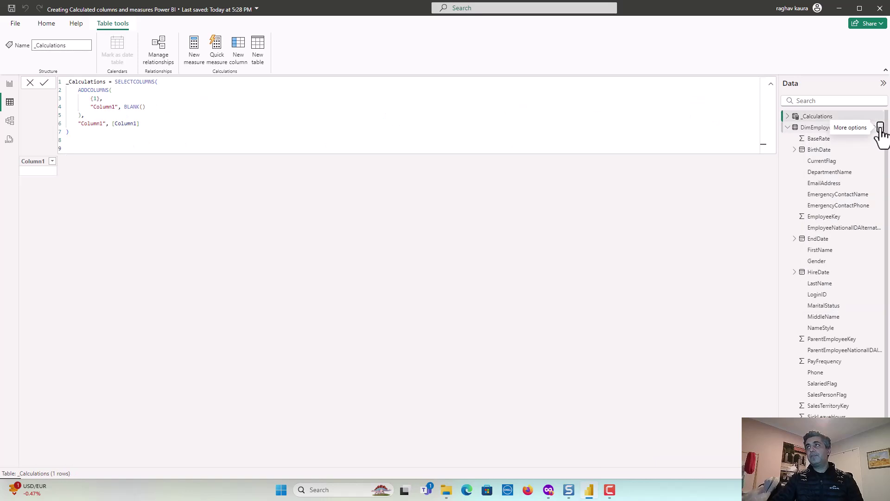
{"action": "left_click", "coordinate": [880, 130]}
- Add a DimEmployee column named EmployeeFullName starting with CONCATENATE(DimEmployee[FirstName], " ")
{"action": "left_click", "coordinate": [830, 143]}
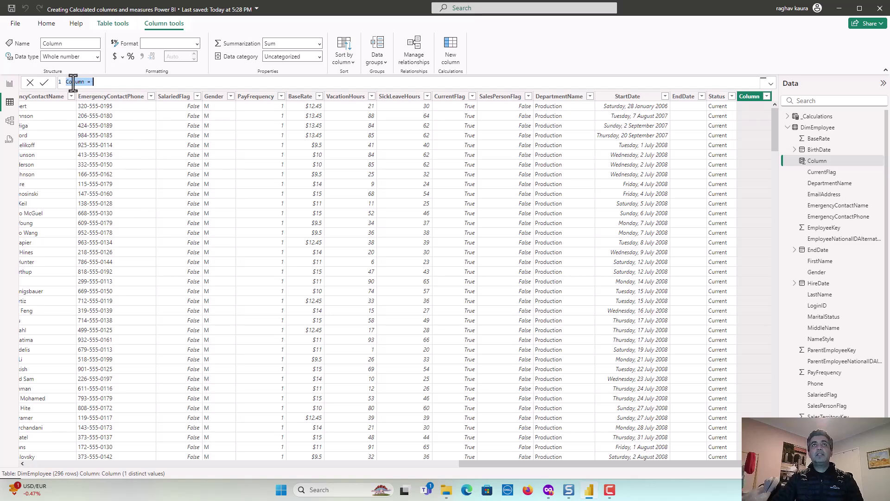
{"action": "double_click", "coordinate": [73, 82]}
{"action": "type", "text": "Employee"}
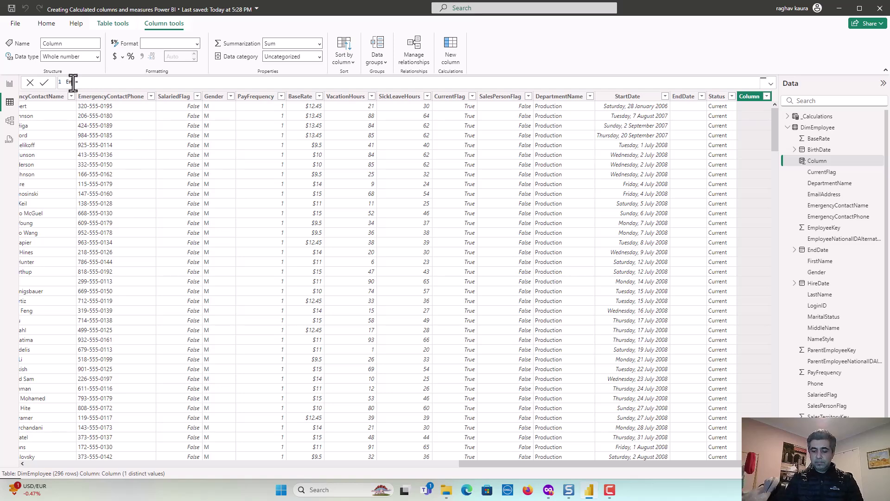
{"action": "type", "text": "FullName ="}
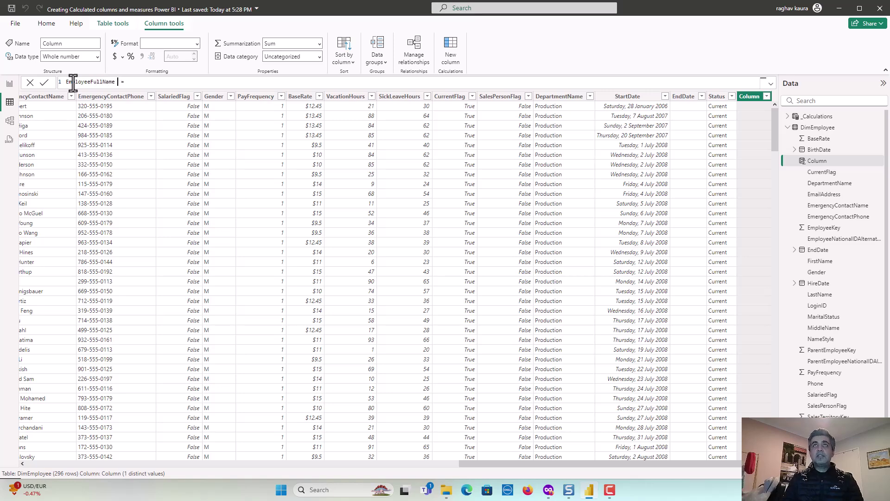
{"action": "key", "text": "Delete"}
{"action": "type", "text": "CONCATENATE("}
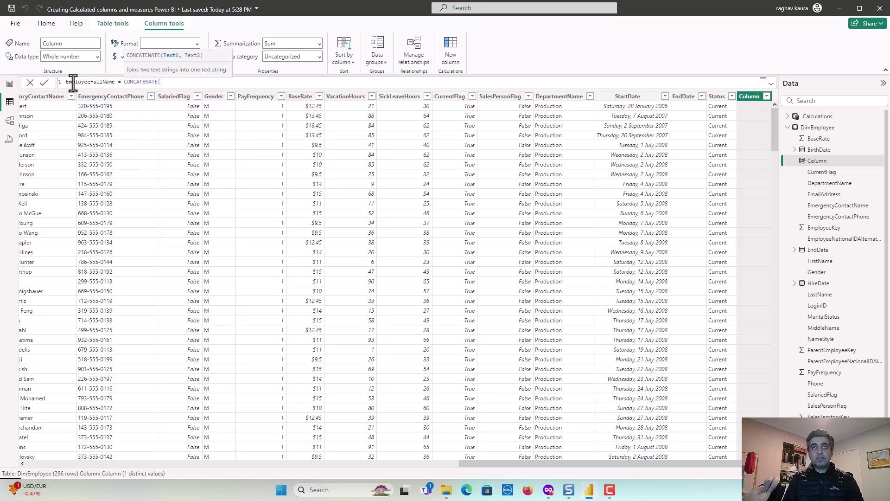
{"action": "type", "text": "fir"}
{"action": "key", "text": "Up"}
{"action": "key", "text": "Tab"}
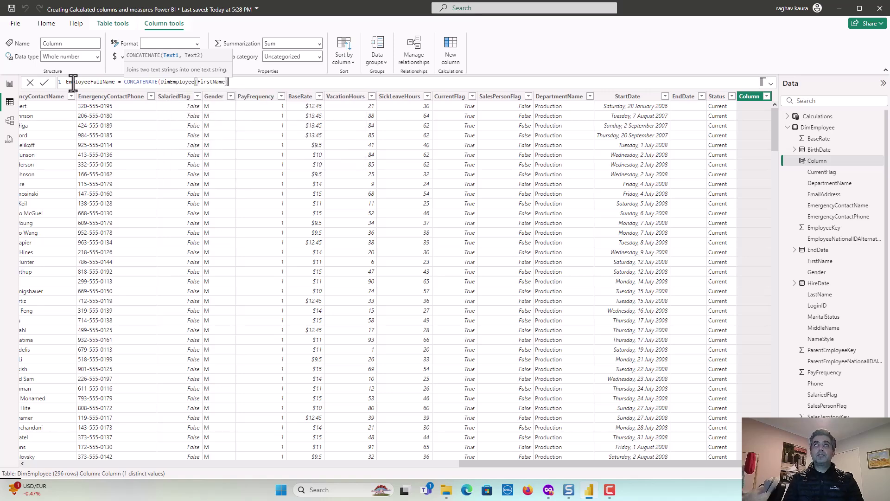
{"action": "type", "text": ",\""}
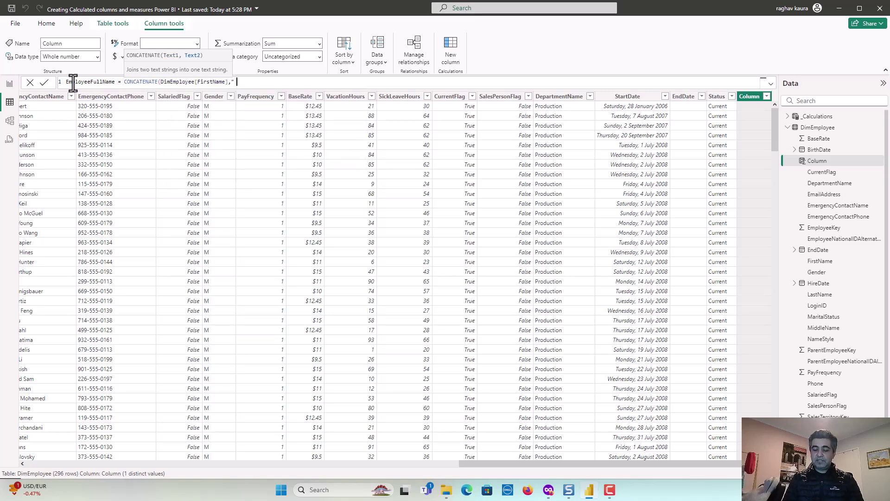
{"action": "type", "text": " \")"}
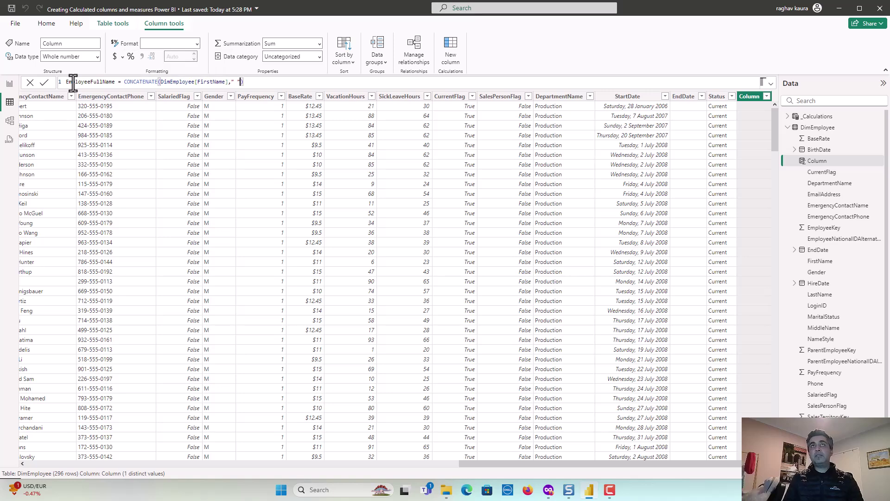
- Wrap that in an outer CONCATENATE that appends DimEmployee[LastName], and commit the formula
{"action": "key", "text": "Left"}
{"action": "key", "text": "Left"}
{"action": "key", "text": "Left"}
{"action": "key", "text": "Left"}
{"action": "key", "text": "Left"}
{"action": "key", "text": "Left"}
{"action": "key", "text": "Left"}
{"action": "key", "text": "Left"}
{"action": "key", "text": "Left"}
{"action": "key", "text": "Left"}
{"action": "key", "text": "Left"}
{"action": "key", "text": "Left"}
{"action": "key", "text": "Left"}
{"action": "key", "text": "Left"}
{"action": "key", "text": "Left"}
{"action": "key", "text": "Left"}
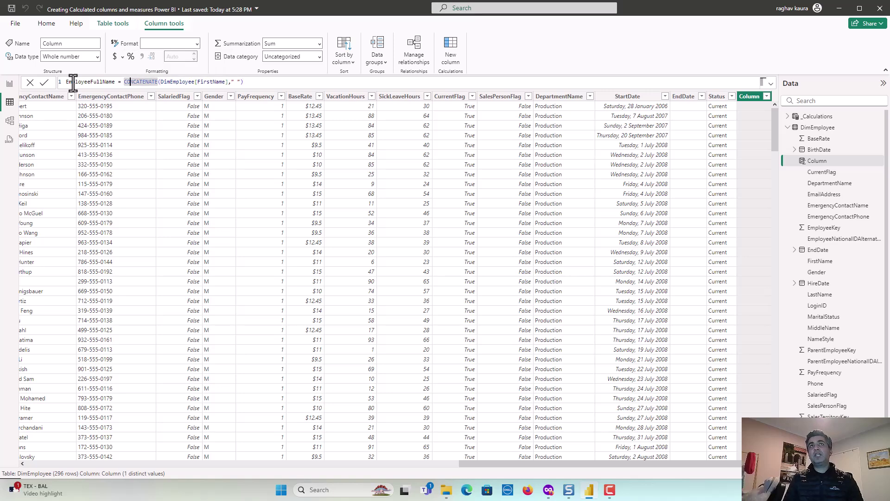
{"action": "type", "text": "CONCANT"}
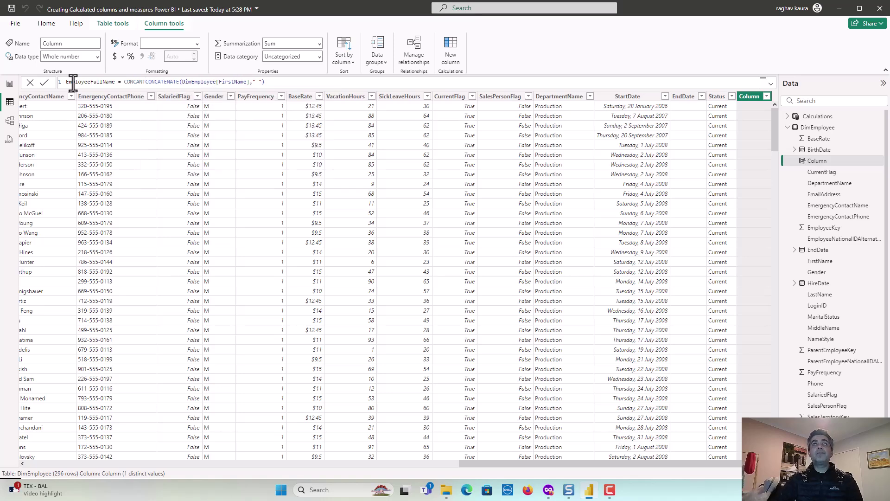
{"action": "type", "text": "ENATE("}
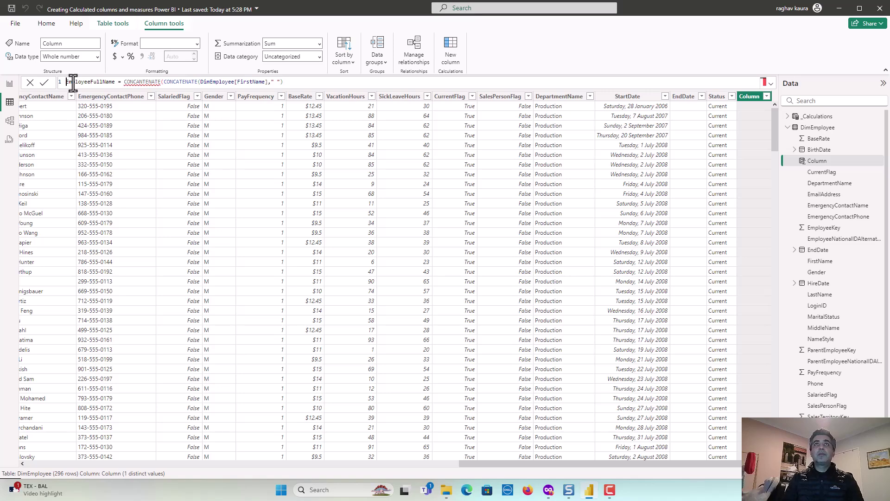
{"action": "key", "text": "Right"}
{"action": "key", "text": "Right"}
{"action": "key", "text": "Right"}
{"action": "key", "text": "Right"}
{"action": "key", "text": "Right"}
{"action": "key", "text": "Right"}
{"action": "key", "text": "Right"}
{"action": "key", "text": "Right"}
{"action": "key", "text": "Right"}
{"action": "key", "text": "Right"}
{"action": "key", "text": "Right"}
{"action": "key", "text": "Right"}
{"action": "key", "text": "Right"}
{"action": "key", "text": "Right"}
{"action": "key", "text": "Right"}
{"action": "key", "text": "Right"}
{"action": "key", "text": "Right"}
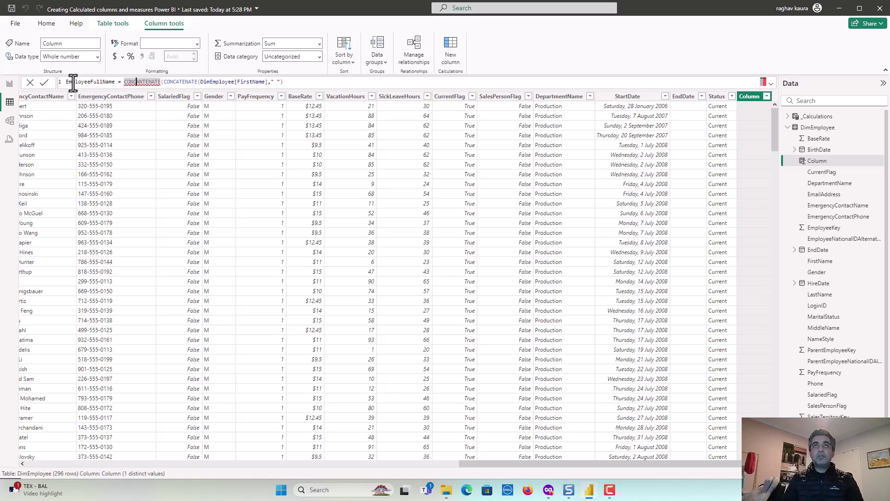
{"action": "key", "text": "BackSpace"}
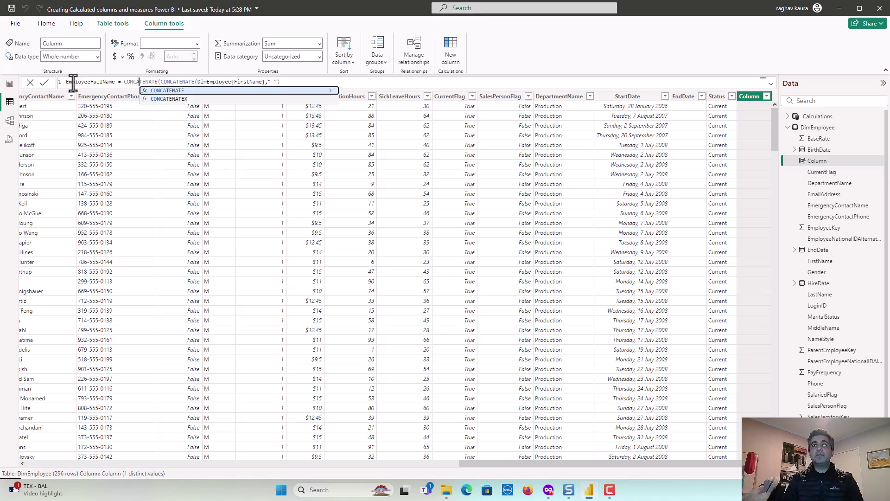
{"action": "key", "text": "Tab"}
{"action": "key", "text": "End"}
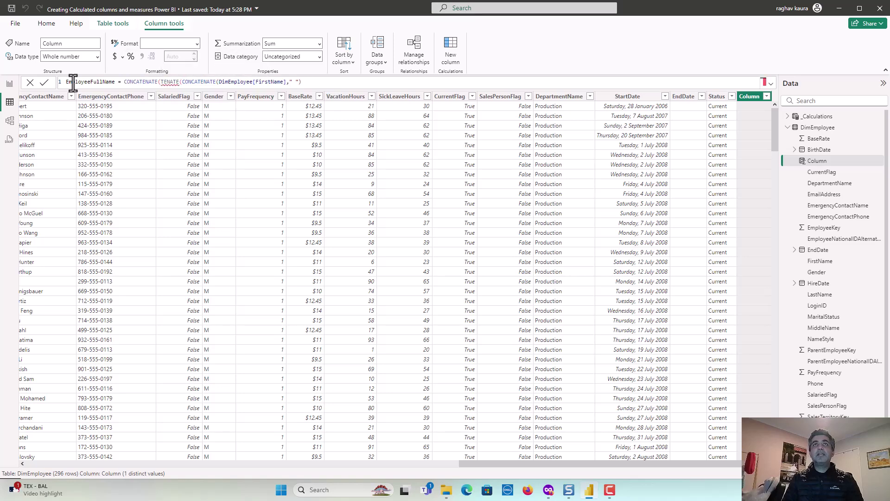
{"action": "key", "text": "Left"}
{"action": "key", "text": "Left"}
{"action": "key", "text": "Left"}
{"action": "key", "text": "Left"}
{"action": "key", "text": "Left"}
{"action": "key", "text": "Left"}
{"action": "key", "text": "Left"}
{"action": "key", "text": "Left"}
{"action": "key", "text": "Left"}
{"action": "key", "text": "Left"}
{"action": "key", "text": "Left"}
{"action": "key", "text": "Left"}
{"action": "key", "text": "Left"}
{"action": "key", "text": "Left"}
{"action": "key", "text": "Left"}
{"action": "key", "text": "Left"}
{"action": "key", "text": "Left"}
{"action": "key", "text": "Left"}
{"action": "key", "text": "Left"}
{"action": "key", "text": "Left"}
{"action": "key", "text": "Left"}
{"action": "key", "text": "Left"}
{"action": "key", "text": "Left"}
{"action": "key", "text": "Left"}
{"action": "key", "text": "BackSpace"}
{"action": "key", "text": "BackSpace"}
{"action": "key", "text": "BackSpace"}
{"action": "key", "text": "BackSpace"}
{"action": "key", "text": "BackSpace"}
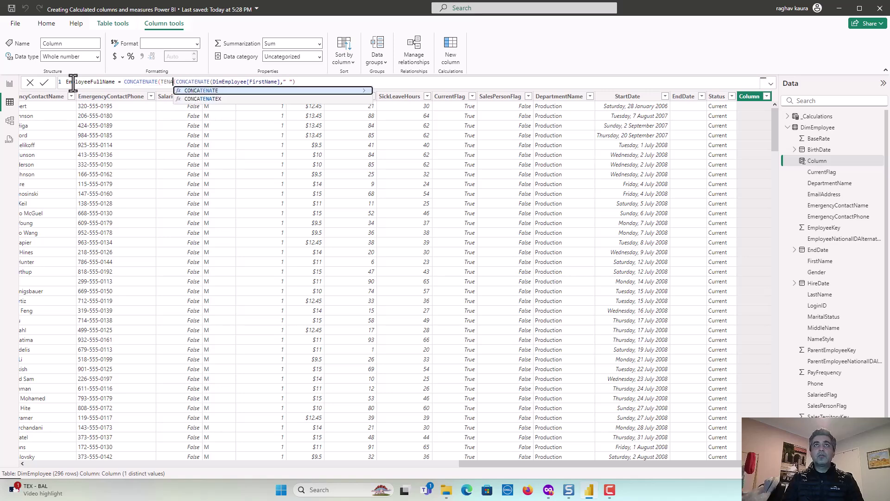
{"action": "key", "text": "BackSpace"}
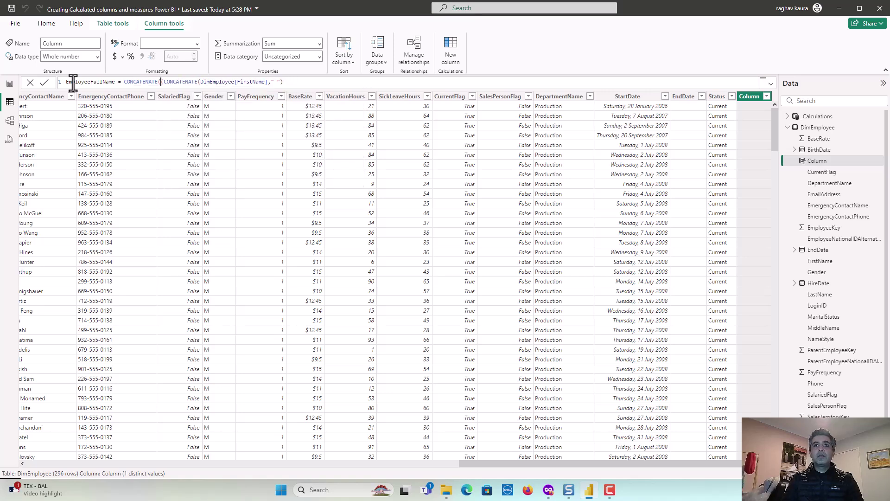
{"action": "key", "text": "Delete"}
{"action": "key", "text": "End"}
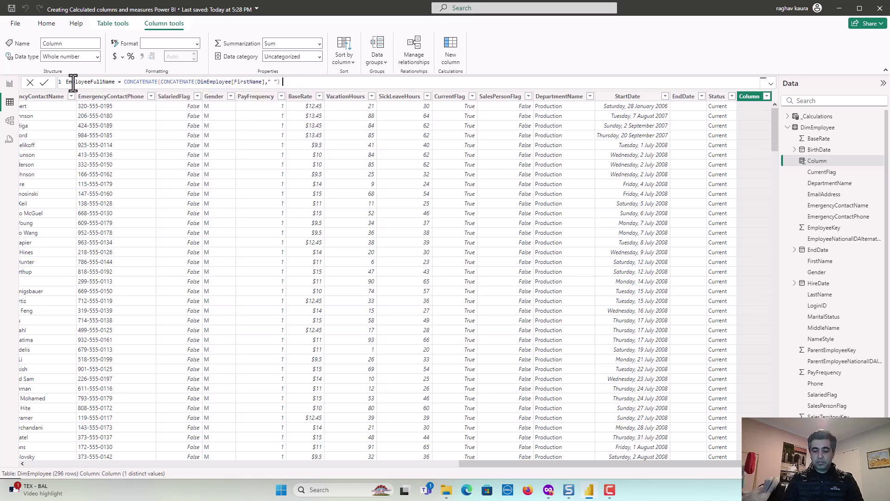
{"action": "type", "text": ","}
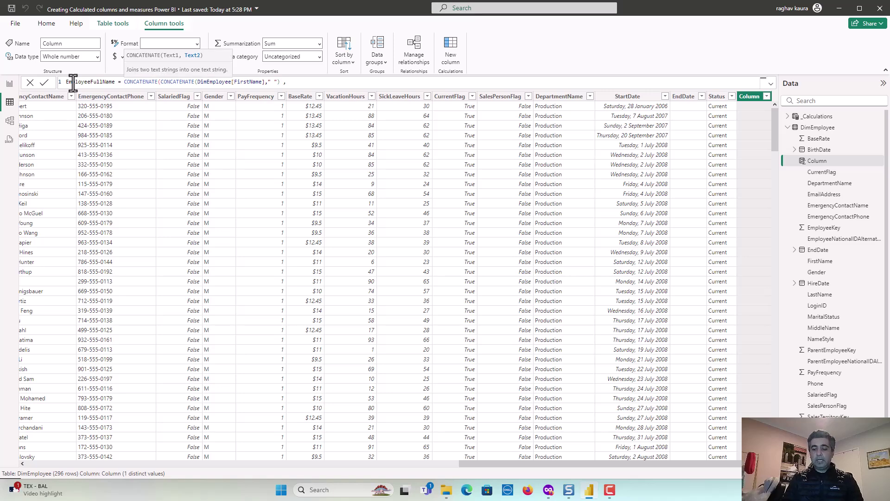
{"action": "type", "text": "DimEmployee[LastName]"}
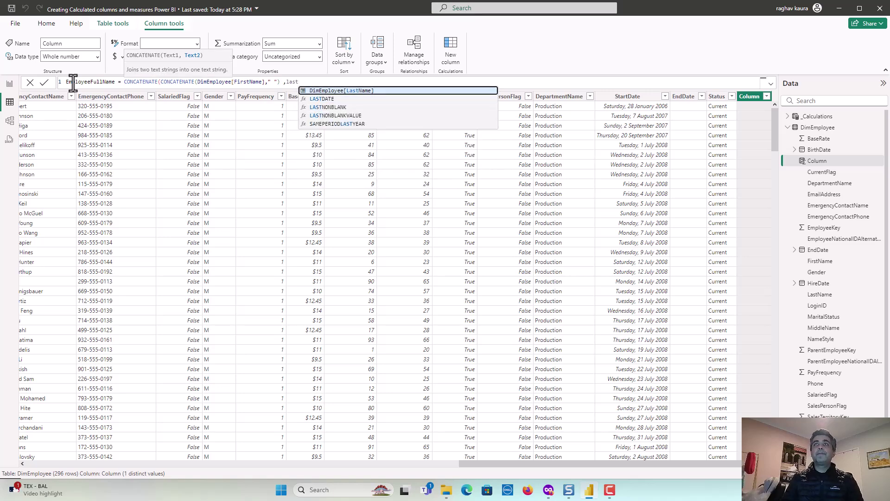
{"action": "type", "text": ")"}
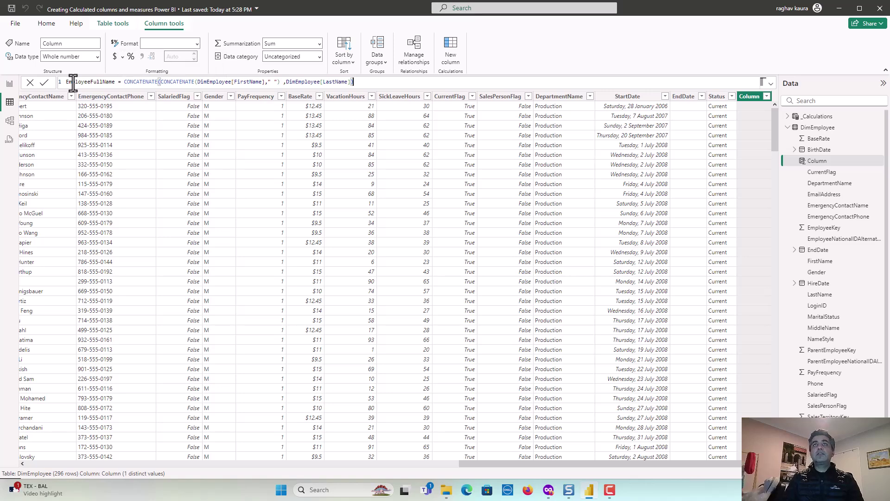
{"action": "key", "text": "Return"}
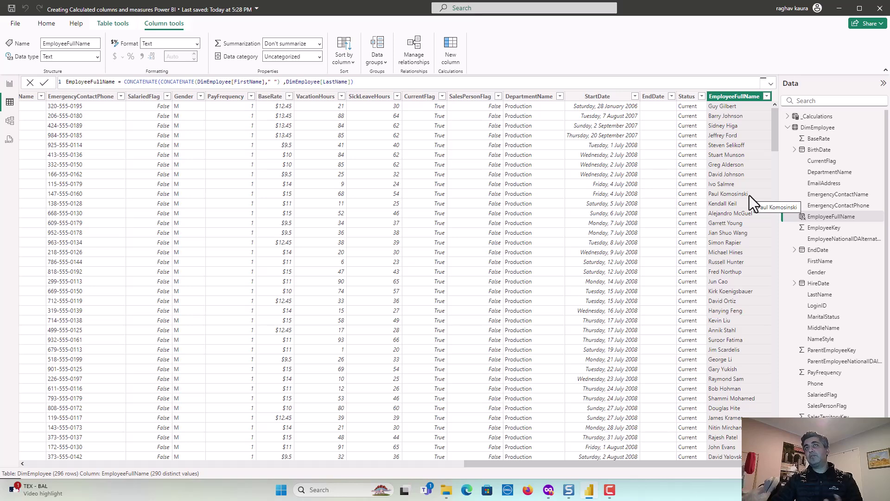
- Collapse DimEmployee and expand FactInternetSales in the Data pane
{"action": "left_click", "coordinate": [788, 128]}
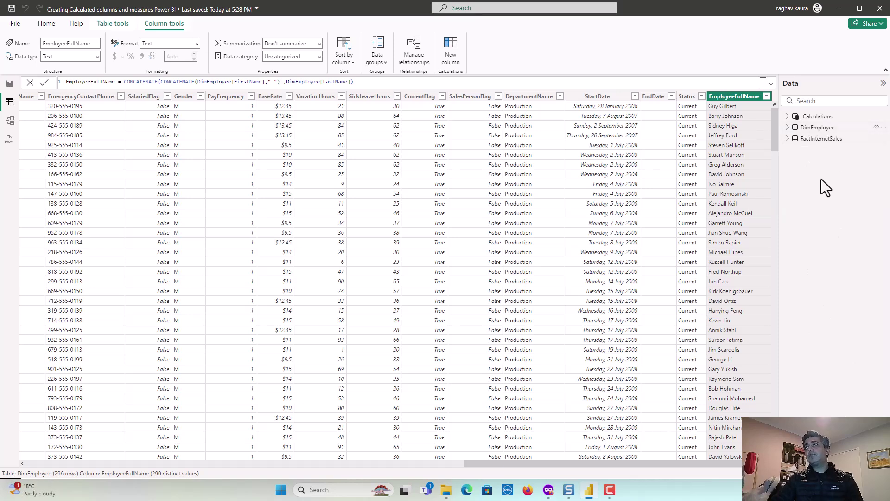
{"action": "left_click", "coordinate": [788, 138]}
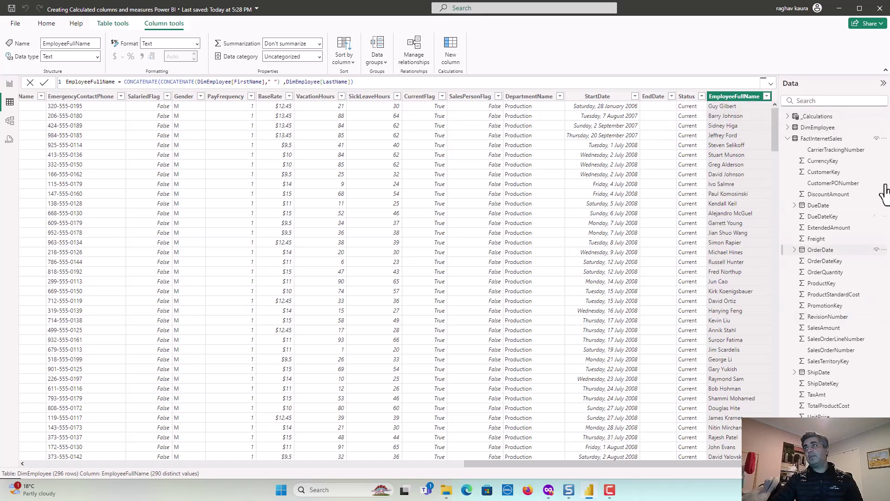
- Create a Profit% measure in FactInternetSales as sum(SalesAmount) minus sum(TotalProductCost)
{"action": "left_click", "coordinate": [883, 139]}
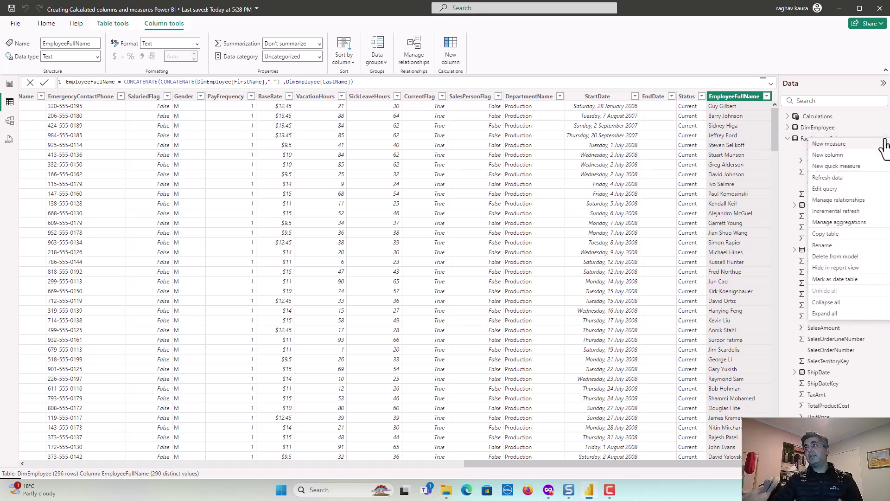
{"action": "key", "text": "Escape"}
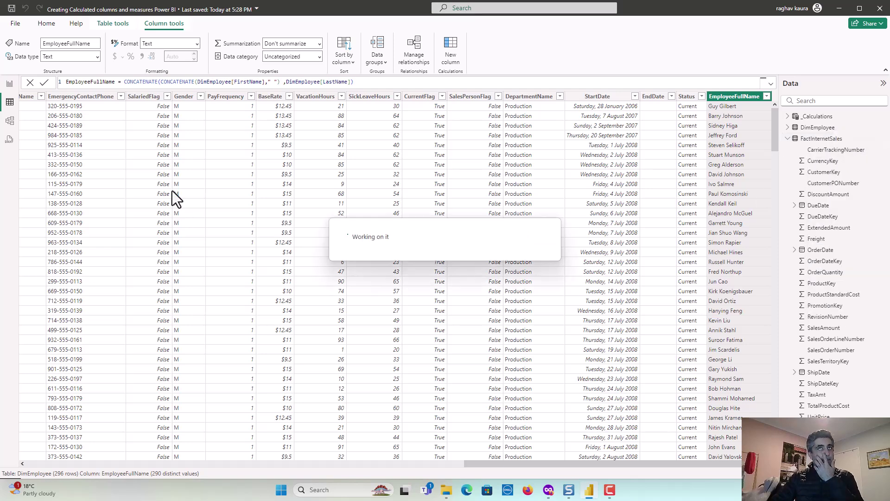
{"action": "type", "text": "Profit"}
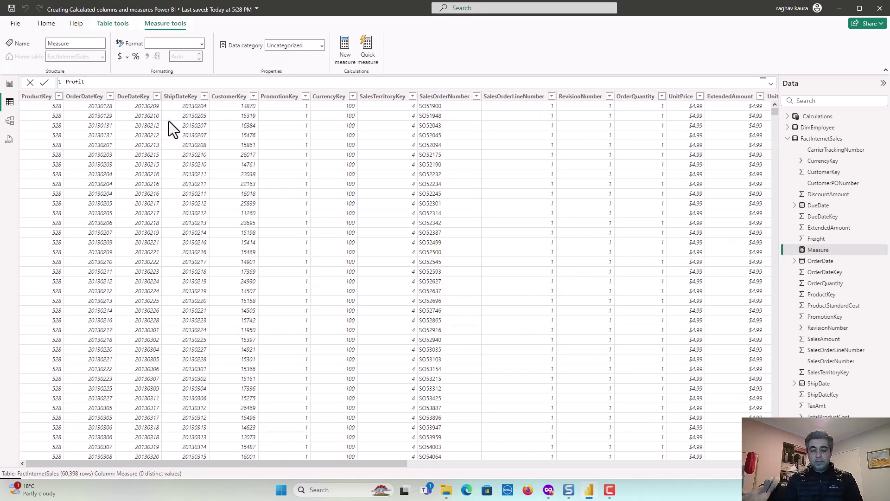
{"action": "type", "text": "% = "}
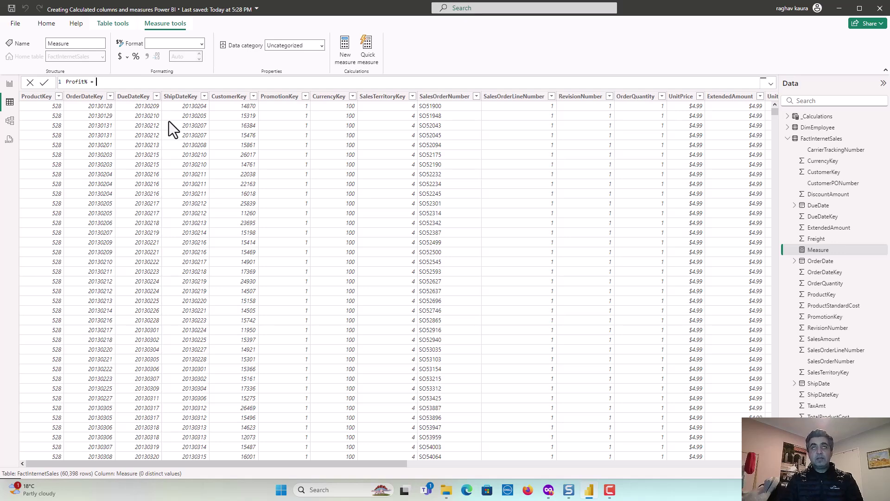
{"action": "type", "text": "sa"}
{"action": "key", "text": "BackSpace"}
{"action": "key", "text": "BackSpace"}
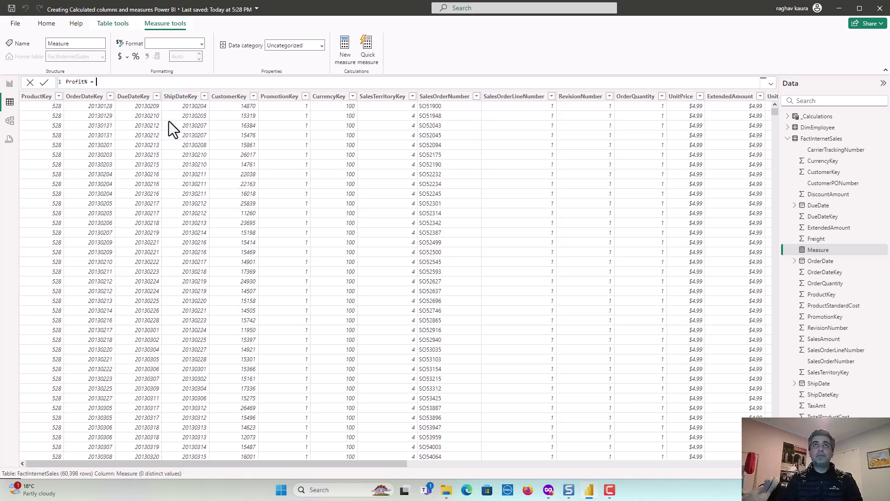
{"action": "type", "text": "sum(salesam"}
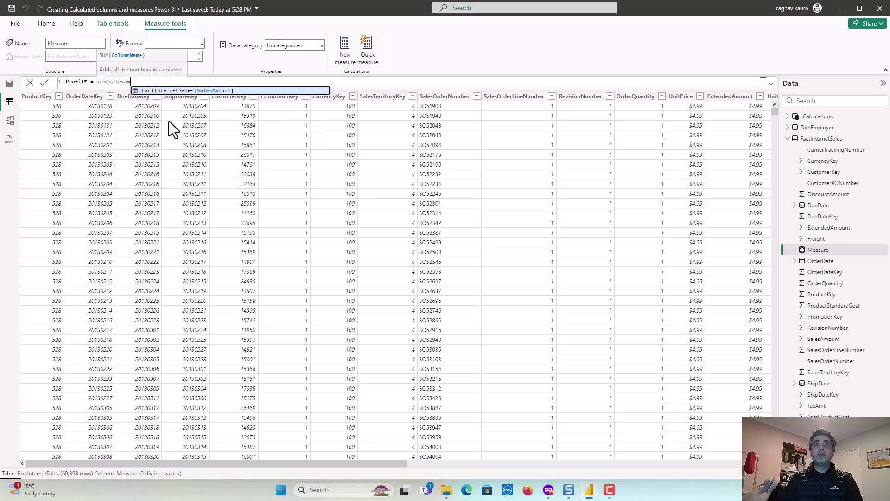
{"action": "key", "text": "Tab"}
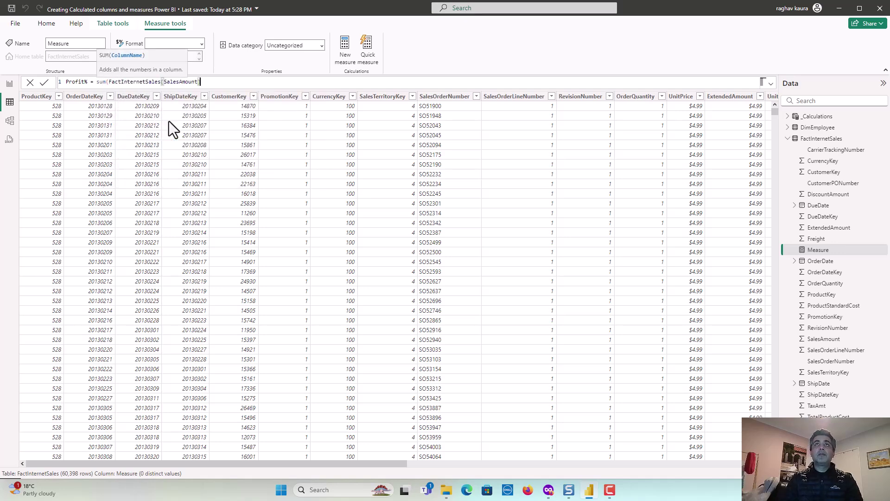
{"action": "type", "text": ")-sum"}
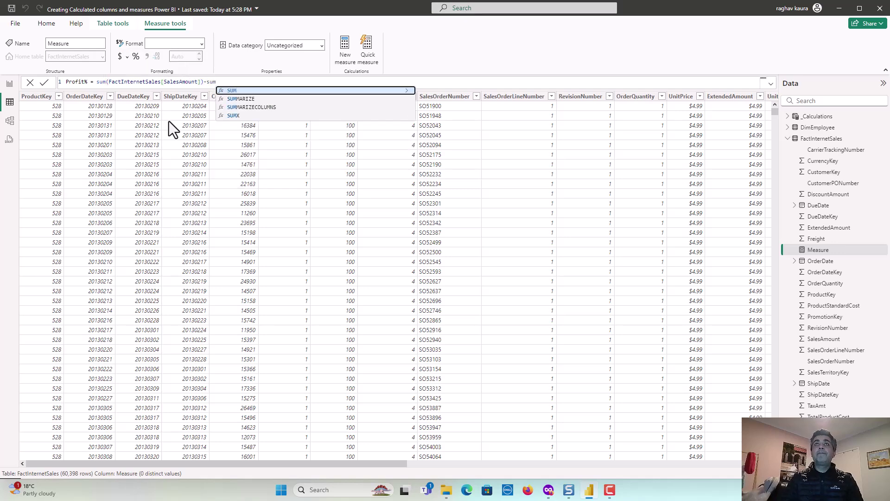
{"action": "type", "text": "(productst"}
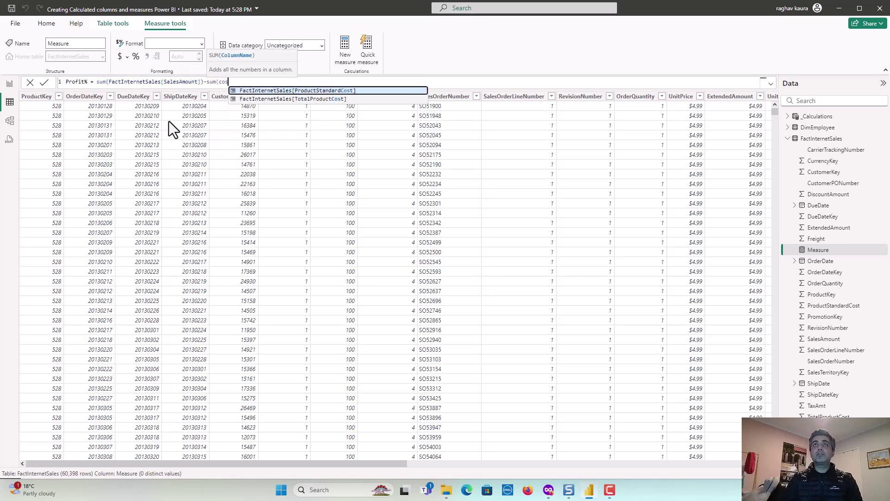
{"action": "key", "text": "Tab"}
{"action": "key", "text": "BackSpace"}
{"action": "key", "text": "BackSpace"}
{"action": "key", "text": "BackSpace"}
{"action": "key", "text": "BackSpace"}
{"action": "key", "text": "BackSpace"}
{"action": "key", "text": "BackSpace"}
{"action": "key", "text": "BackSpace"}
{"action": "key", "text": "BackSpace"}
{"action": "key", "text": "BackSpace"}
{"action": "key", "text": "BackSpace"}
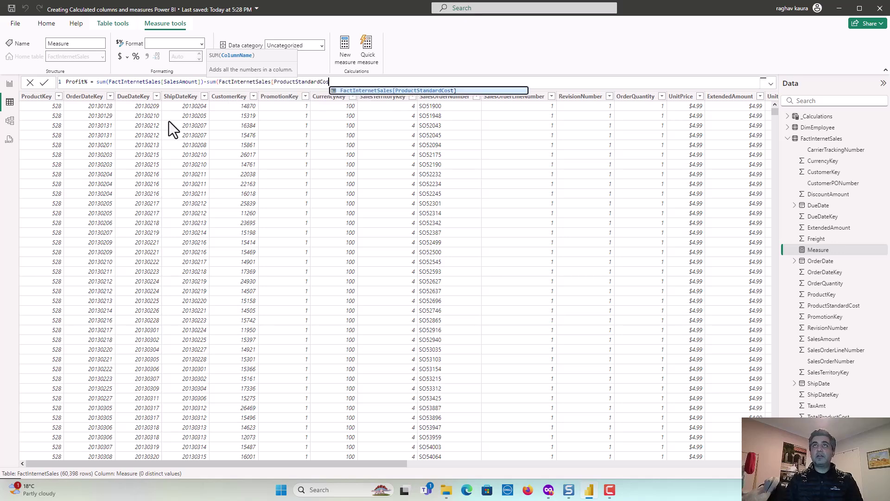
{"action": "key", "text": "BackSpace"}
{"action": "key", "text": "BackSpace"}
{"action": "key", "text": "BackSpace"}
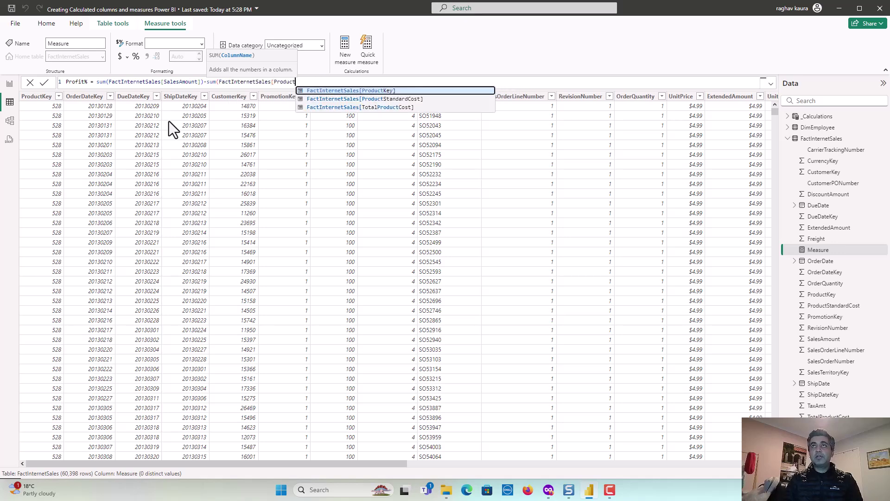
{"action": "key", "text": "Tab"}
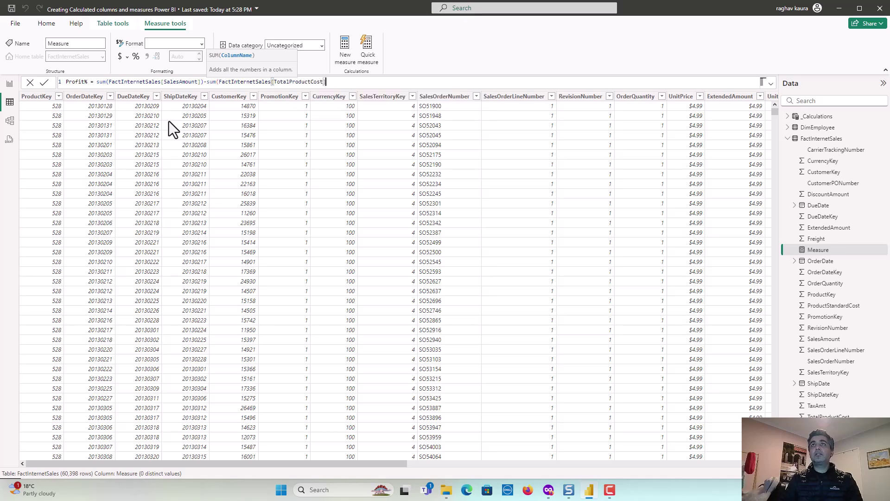
{"action": "type", "text": ")"}
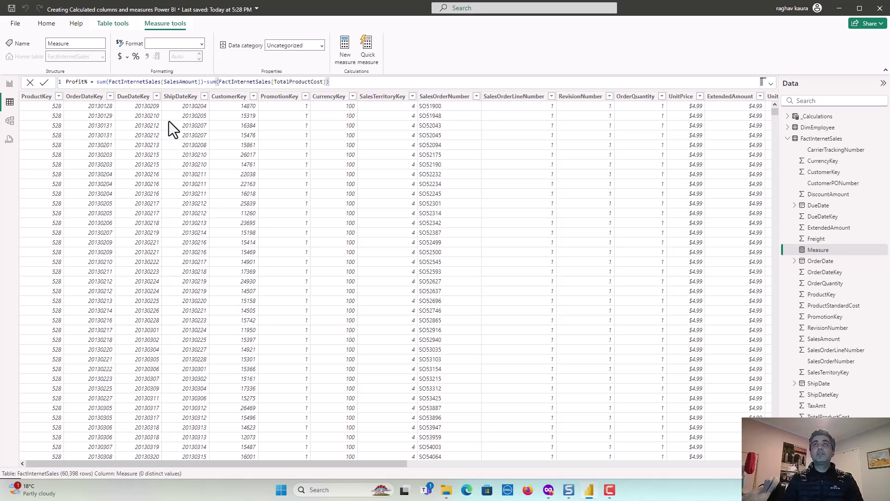
{"action": "key", "text": "Return"}
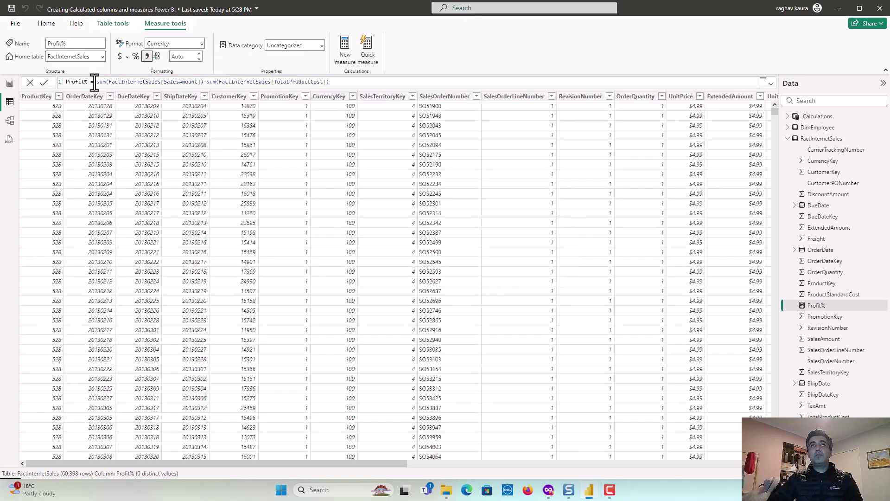
- Put the subtraction in parentheses and divide it by sum(SalesAmount)
{"action": "left_click", "coordinate": [97, 82]}
{"action": "type", "text": "("}
{"action": "key", "text": "End"}
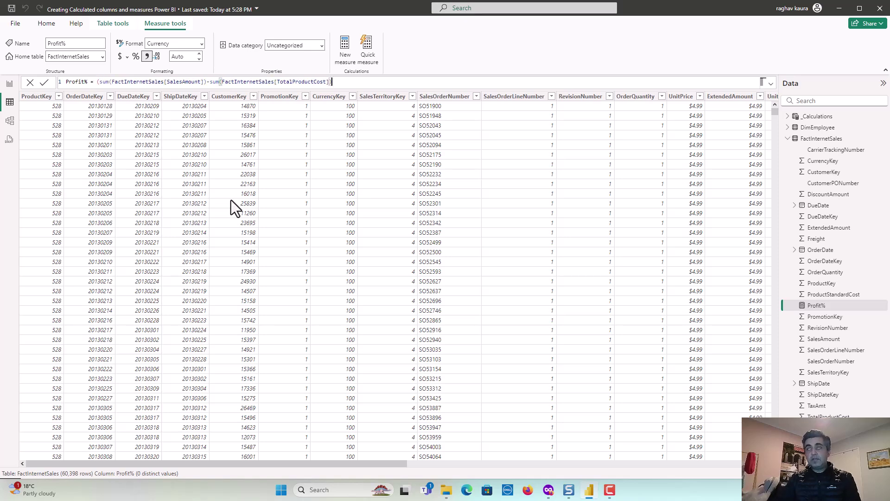
{"action": "type", "text": ")/sum("}
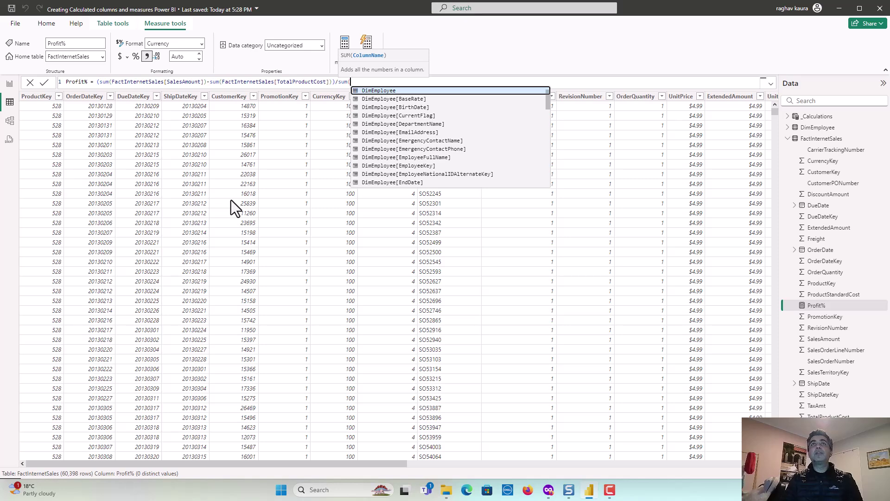
{"action": "type", "text": "sales"}
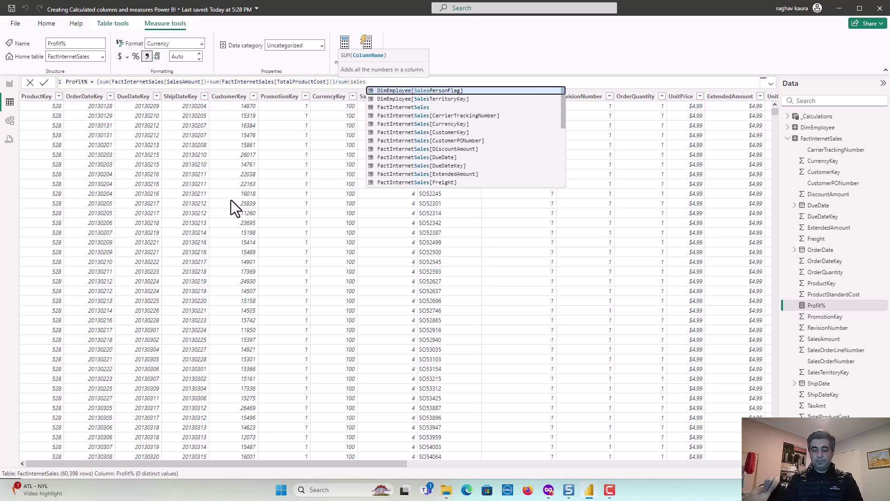
{"action": "type", "text": "amount"}
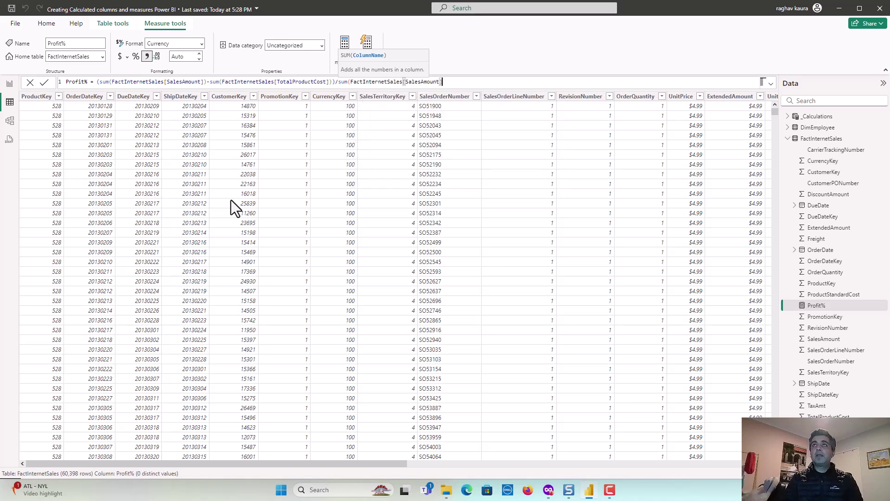
{"action": "type", "text": ")"}
{"action": "key", "text": "Return"}
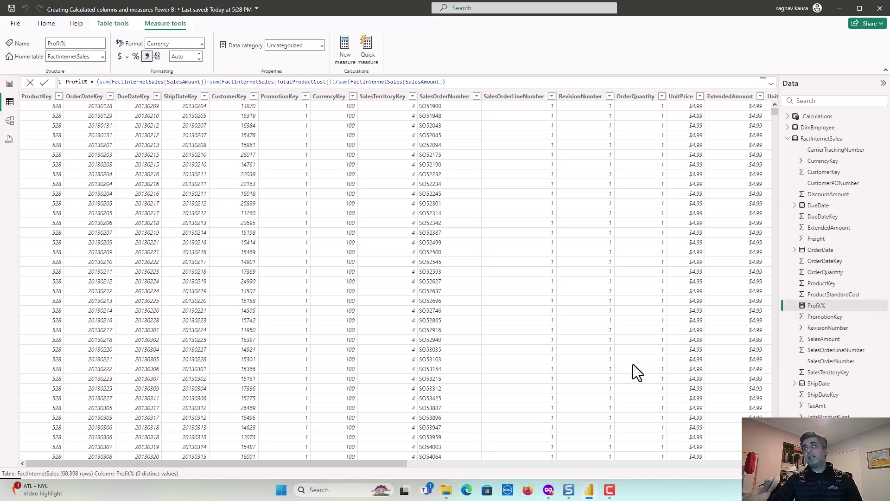
{"action": "left_click_drag", "start_coordinate": [397, 463], "coordinate": [735, 440]}
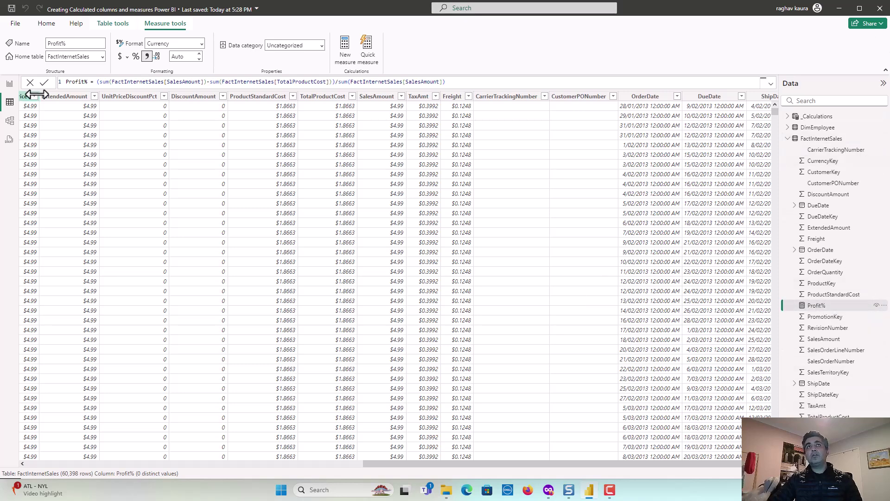
- In Model view, change the Profit% measure's home table from FactInternetSales to _Calculations
{"action": "left_click", "coordinate": [10, 121]}
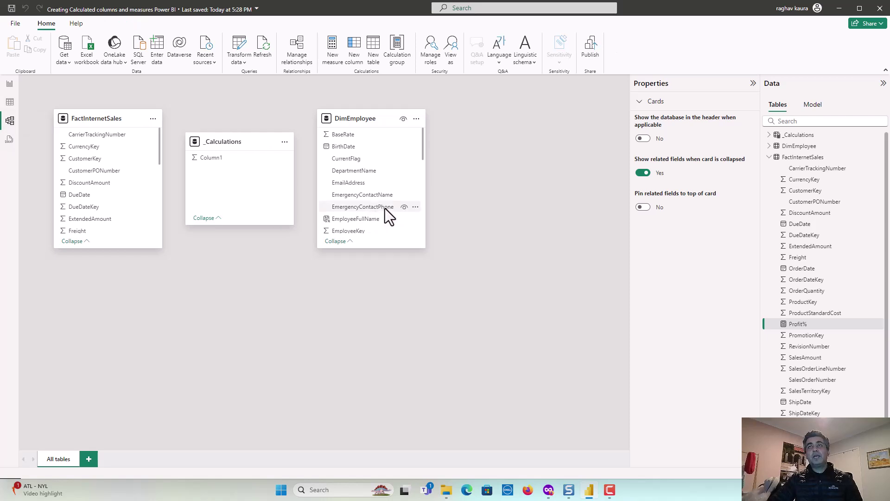
{"action": "scroll", "coordinate": [149, 192], "scroll_direction": "down", "scroll_amount": 1}
{"action": "scroll", "coordinate": [149, 199], "scroll_direction": "down", "scroll_amount": 5}
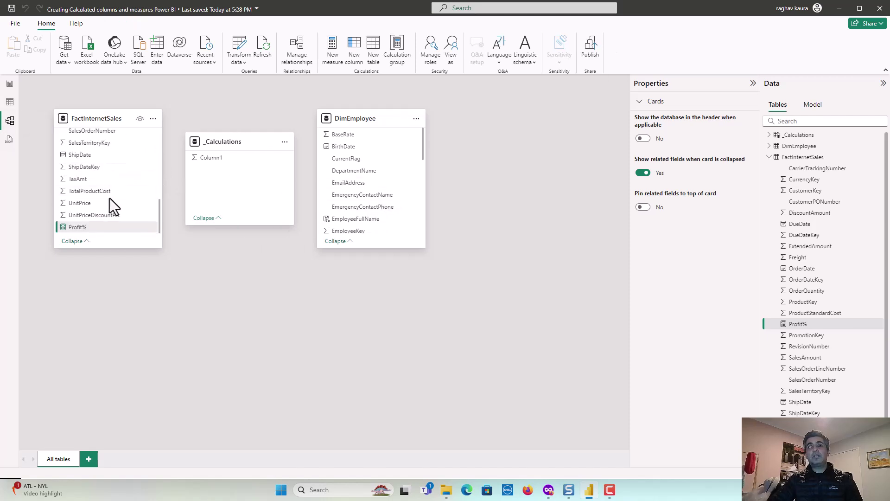
{"action": "scroll", "coordinate": [85, 230], "scroll_direction": "down", "scroll_amount": 1}
{"action": "left_click", "coordinate": [89, 225]}
{"action": "left_click", "coordinate": [807, 330]}
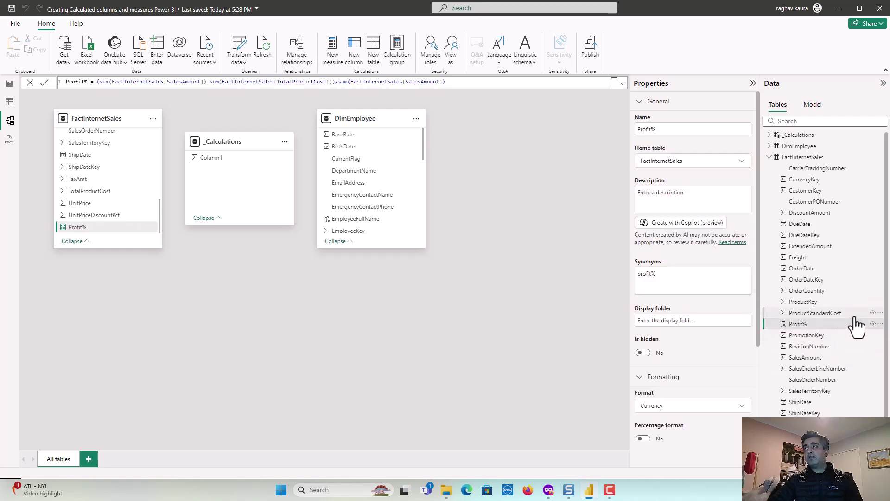
{"action": "left_click", "coordinate": [742, 161]}
{"action": "left_click", "coordinate": [664, 178]}
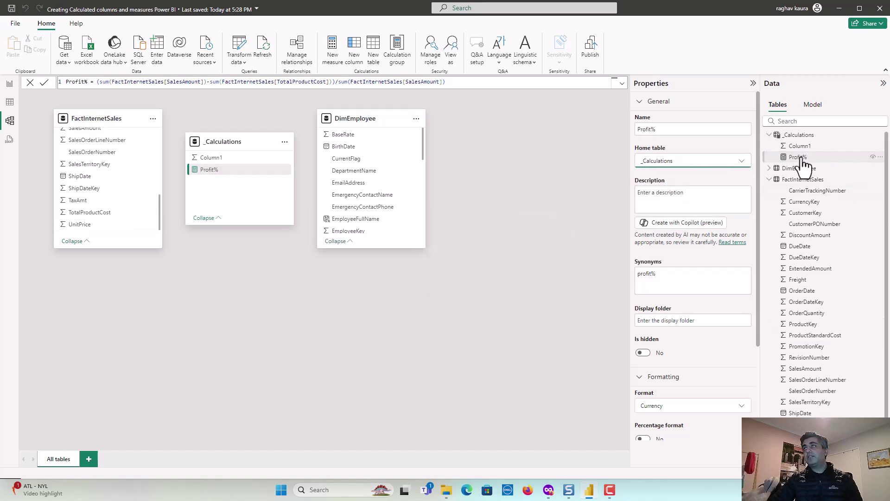
{"action": "left_click", "coordinate": [769, 135]}
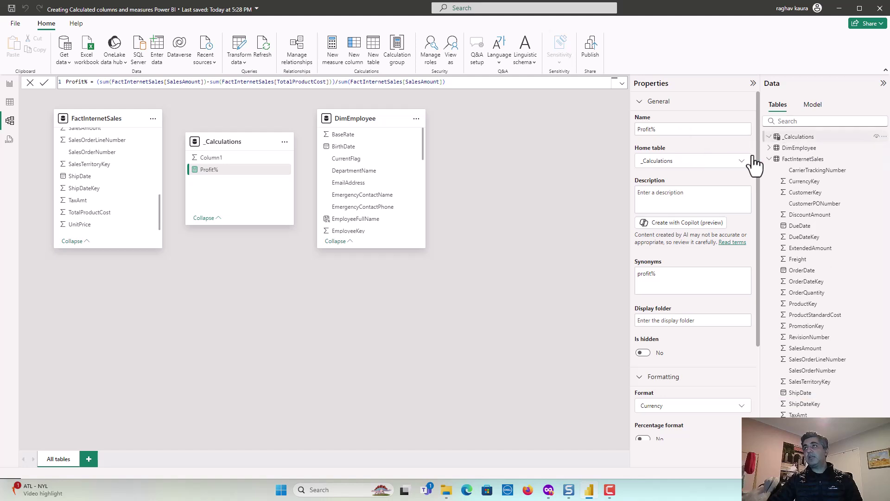
{"action": "left_click", "coordinate": [769, 137]}
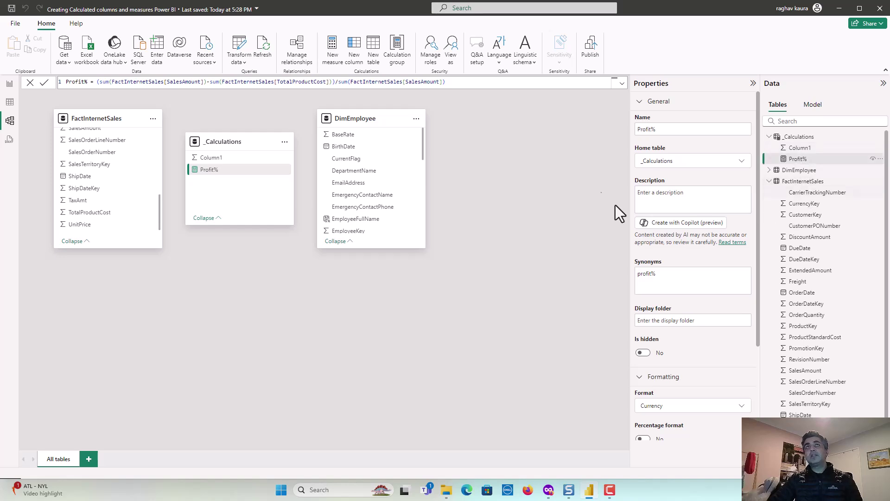
- Format the Profit% measure as a percentage with 2 decimal places
{"action": "left_click", "coordinate": [10, 84]}
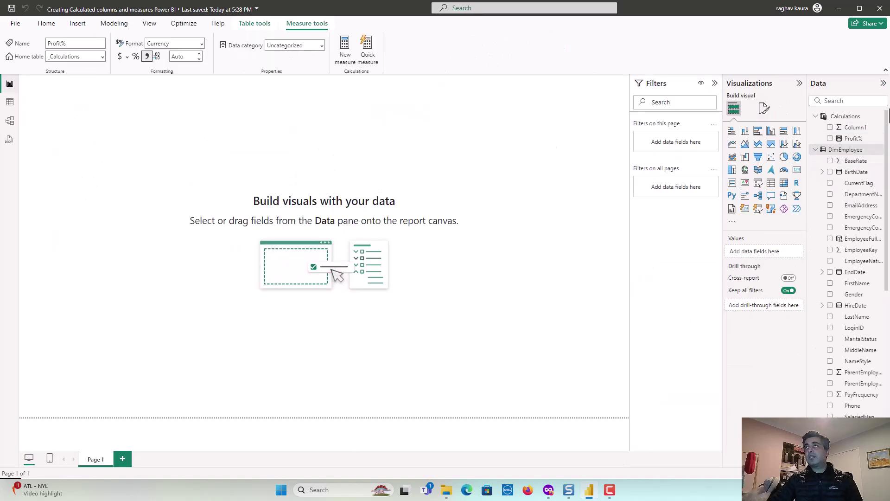
{"action": "left_click", "coordinate": [852, 138]}
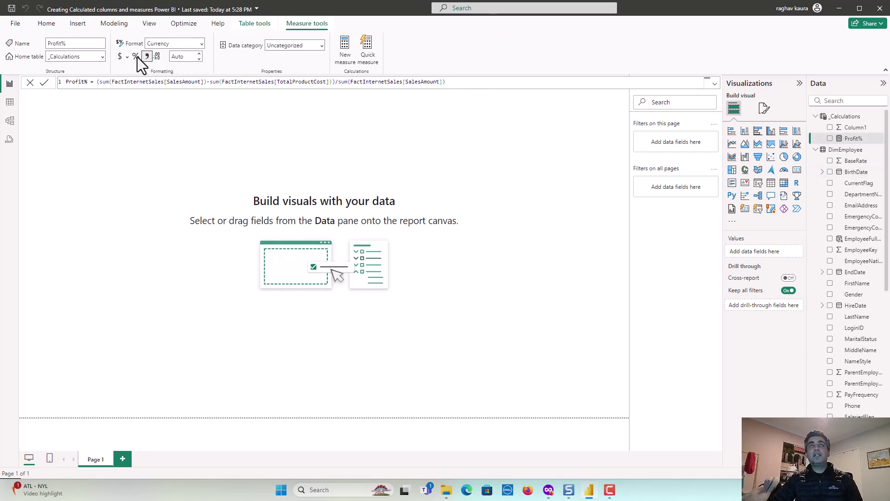
{"action": "left_click", "coordinate": [136, 57]}
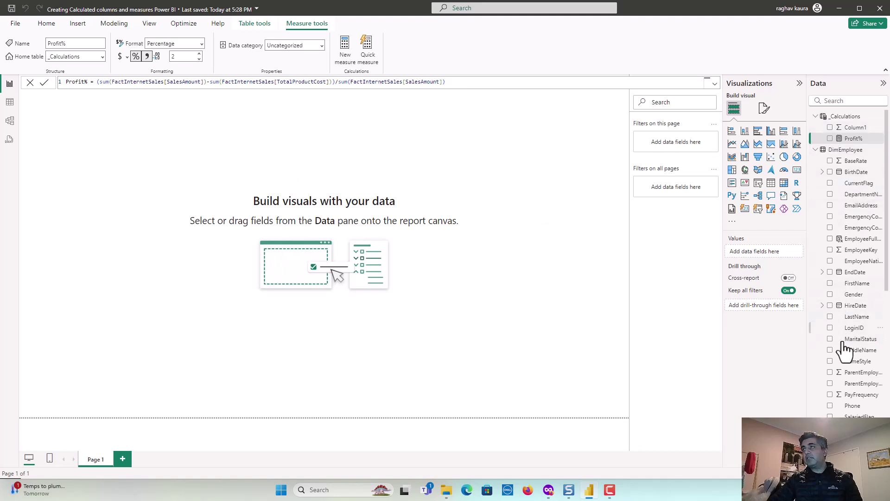
- Search the Data pane for 'order' to list the order fields
{"action": "scroll", "coordinate": [845, 330], "scroll_direction": "down", "scroll_amount": 2}
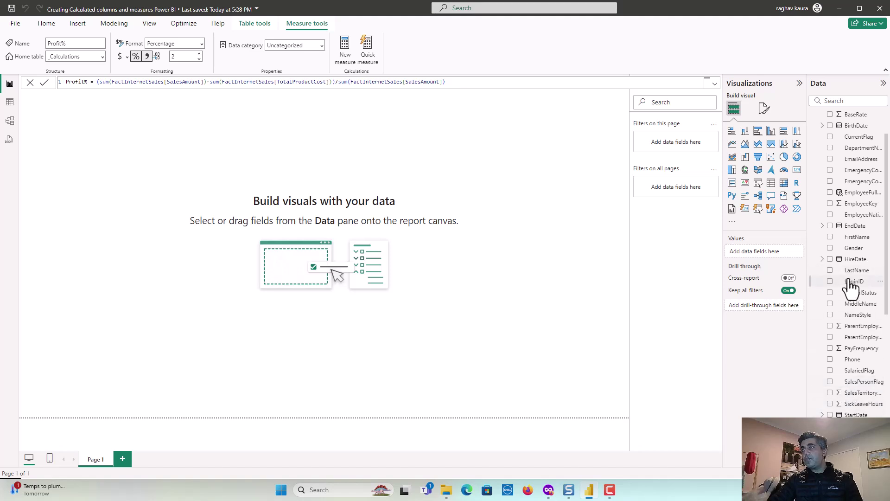
{"action": "scroll", "coordinate": [863, 325], "scroll_direction": "up", "scroll_amount": 2}
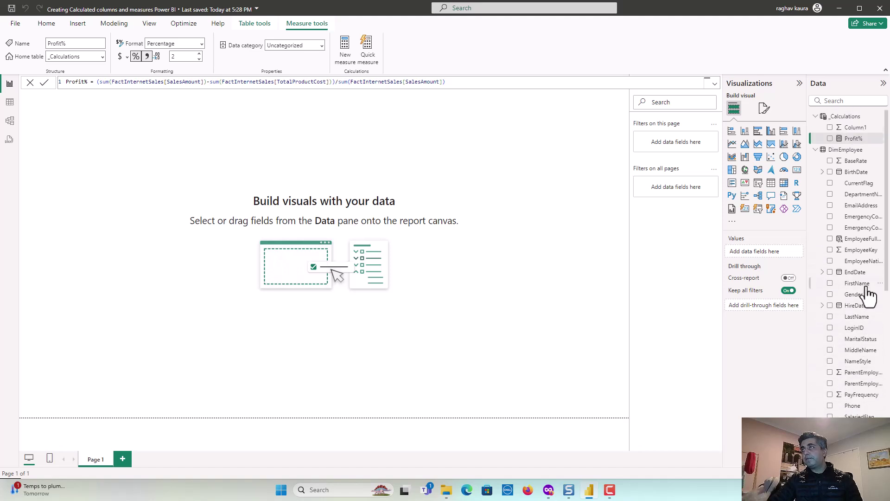
{"action": "left_click", "coordinate": [840, 100]}
{"action": "type", "text": "order"}
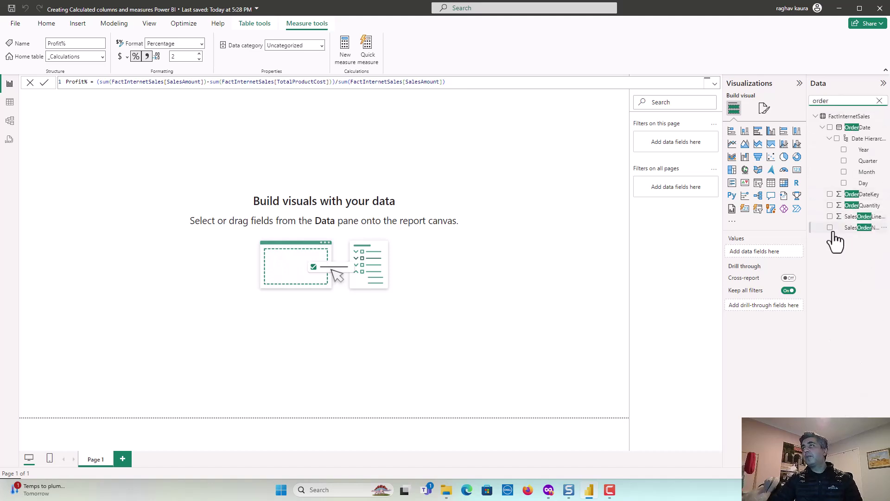
- Build an enlarged table of OrderDate and Profit%, removing the Quarter and Day levels
{"action": "left_click", "coordinate": [830, 128]}
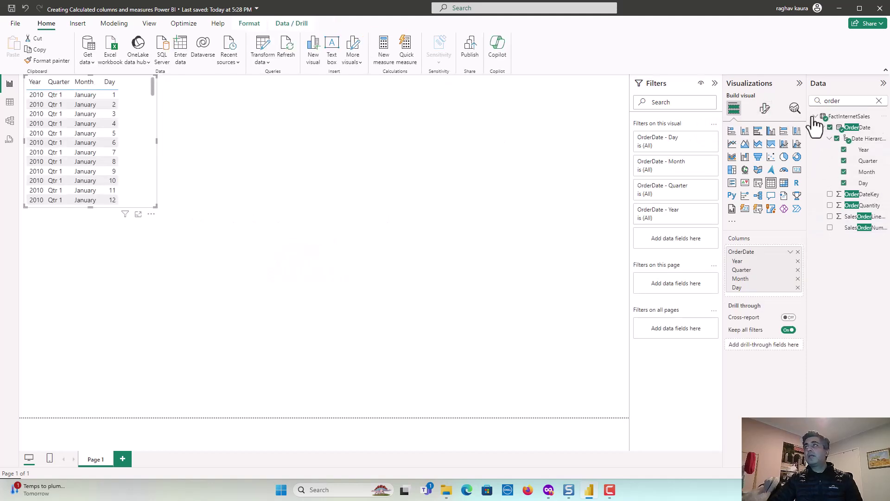
{"action": "left_click", "coordinate": [879, 100]}
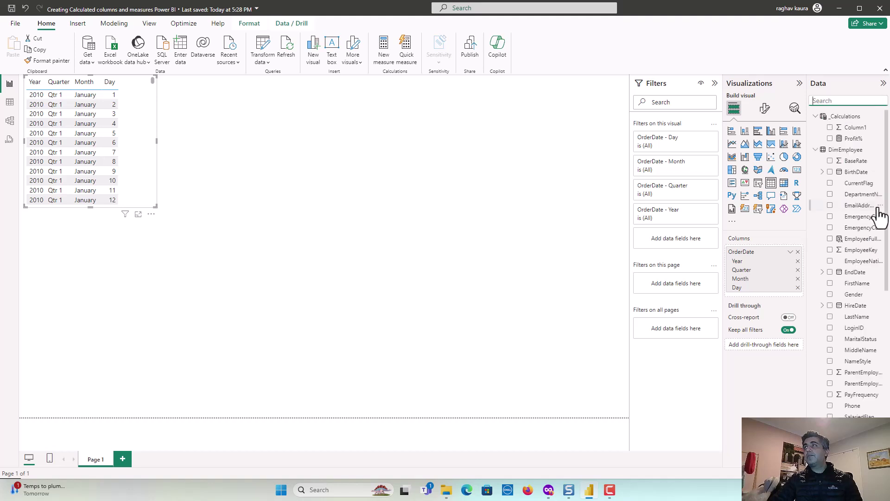
{"action": "left_click", "coordinate": [831, 139]}
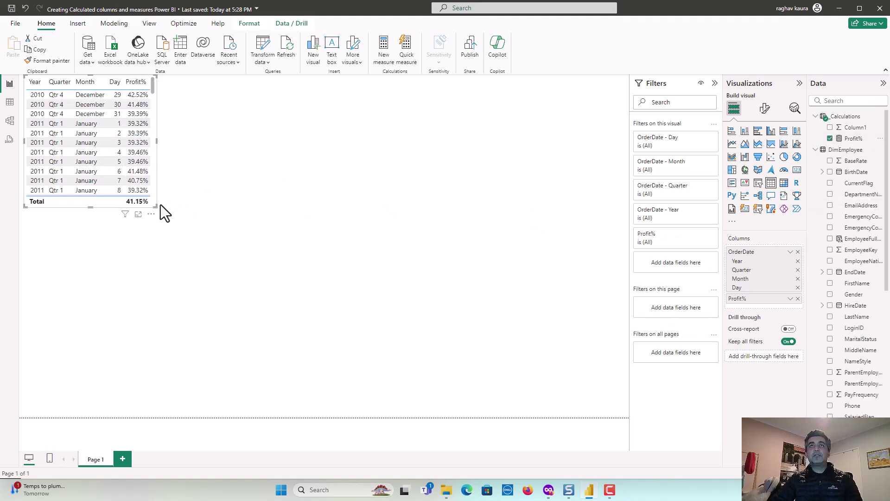
{"action": "left_click_drag", "start_coordinate": [160, 205], "coordinate": [483, 379]}
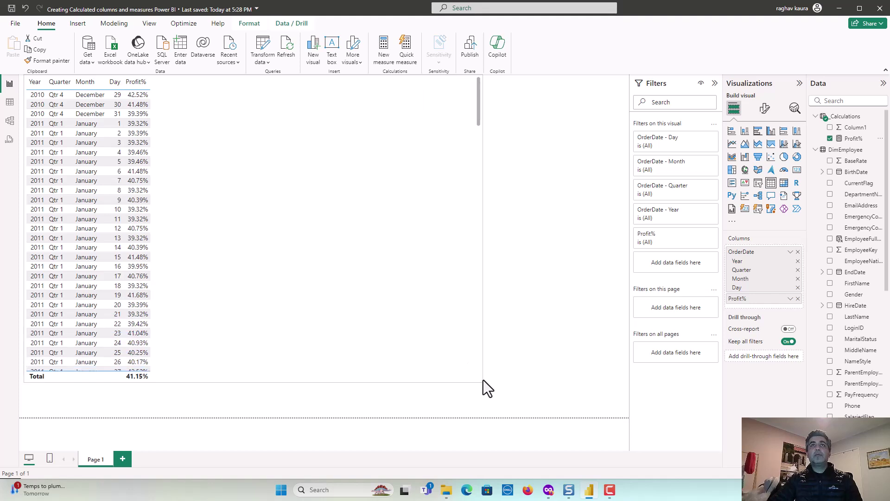
{"action": "left_click", "coordinate": [798, 270]}
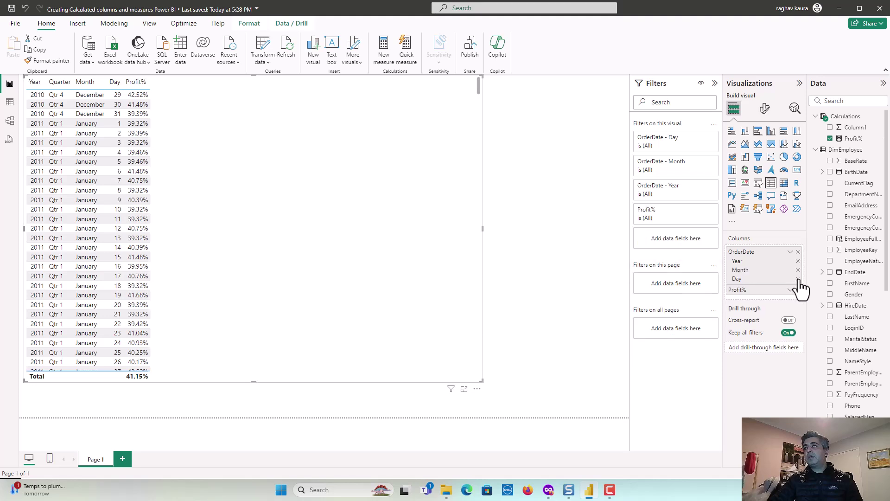
{"action": "left_click", "coordinate": [798, 279]}
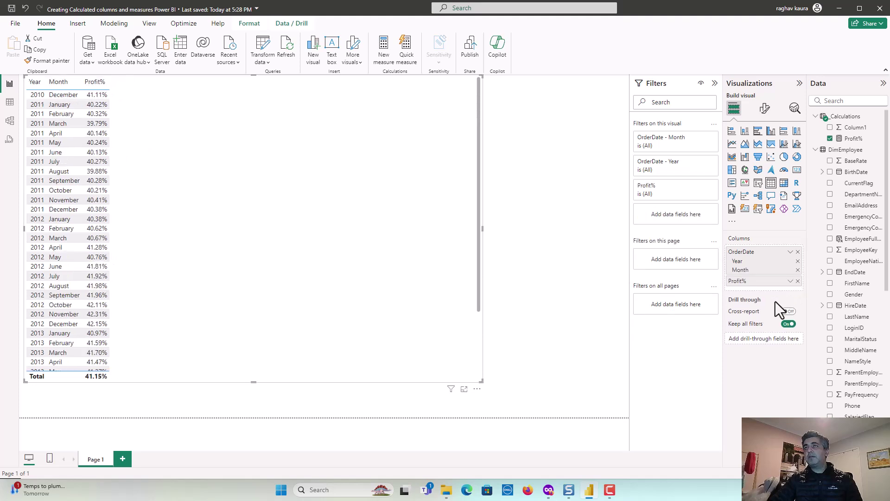
{"action": "left_click", "coordinate": [846, 150]}
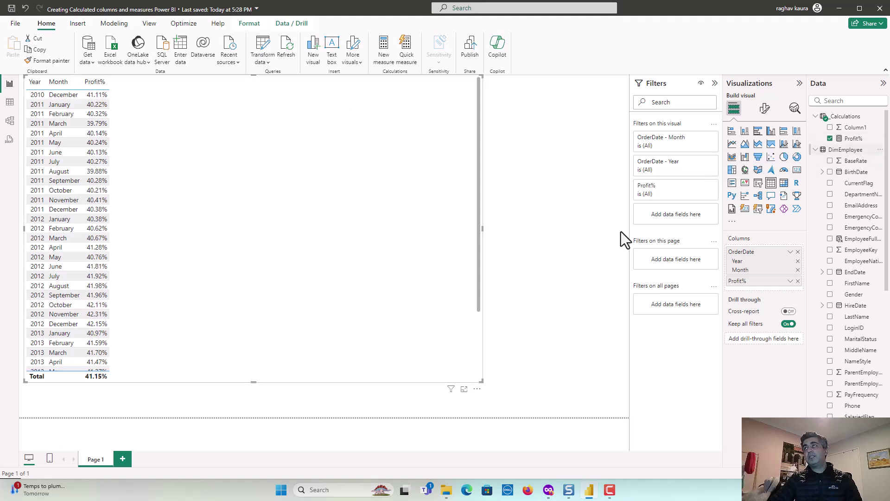
{"action": "left_click", "coordinate": [10, 102]}
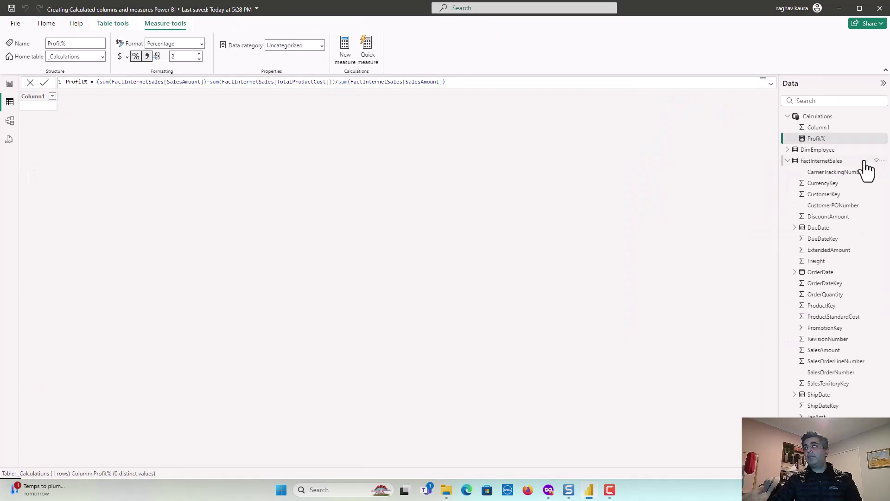
{"action": "left_click", "coordinate": [823, 150]}
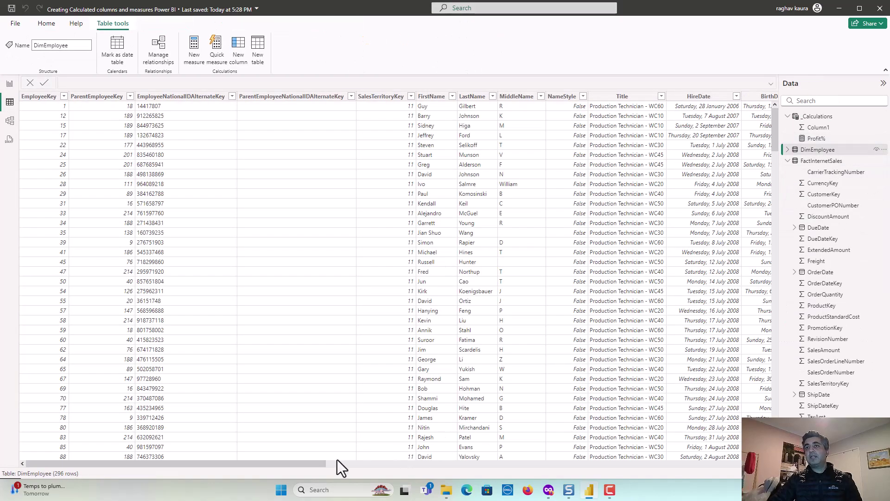
{"action": "left_click_drag", "start_coordinate": [305, 464], "coordinate": [743, 464]}
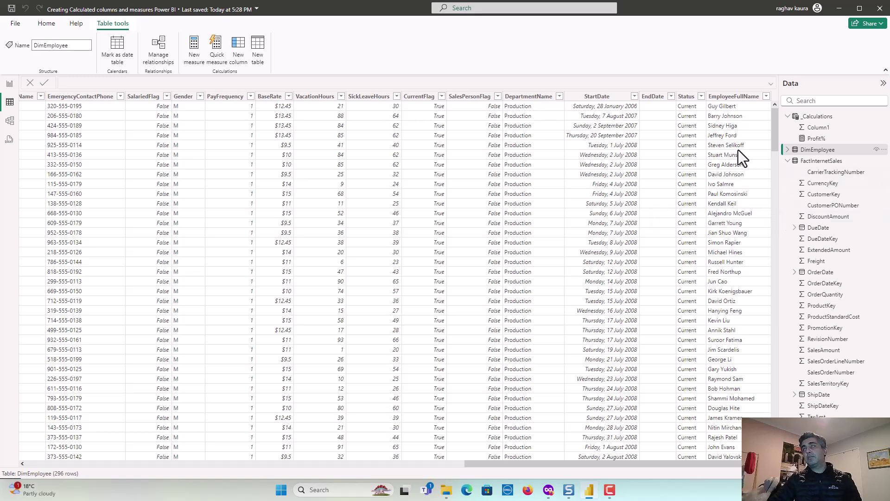
{"action": "left_click", "coordinate": [798, 153]}
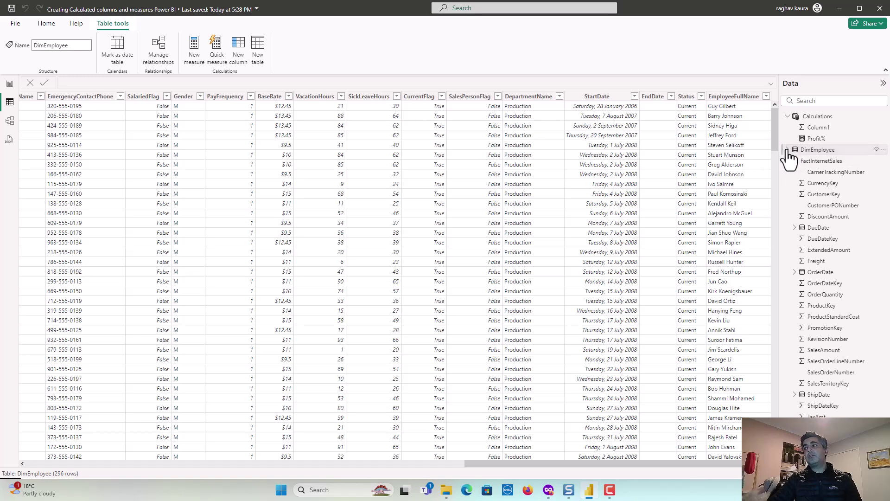
{"action": "left_click", "coordinate": [816, 138]}
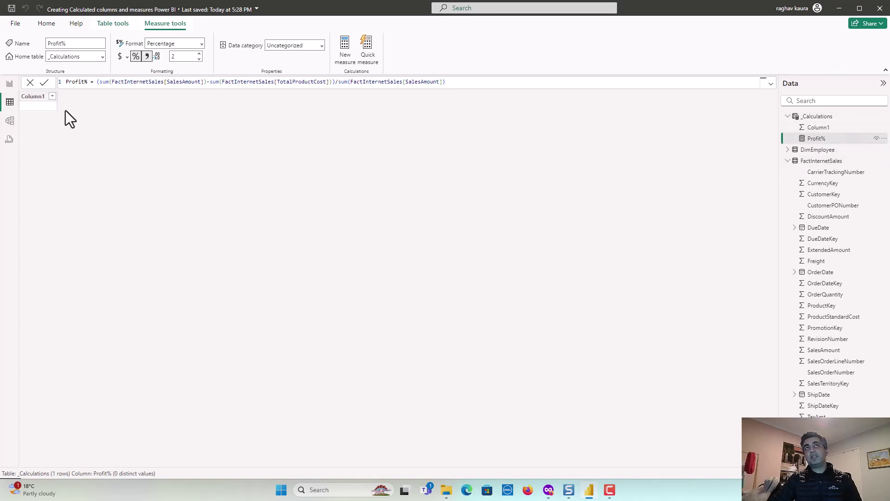
{"action": "left_click", "coordinate": [10, 85]}
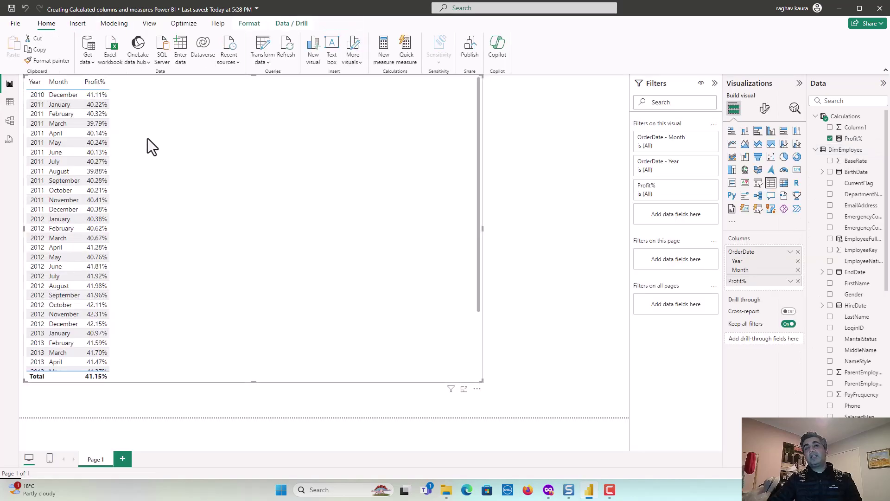
{"action": "left_click", "coordinate": [566, 181]}
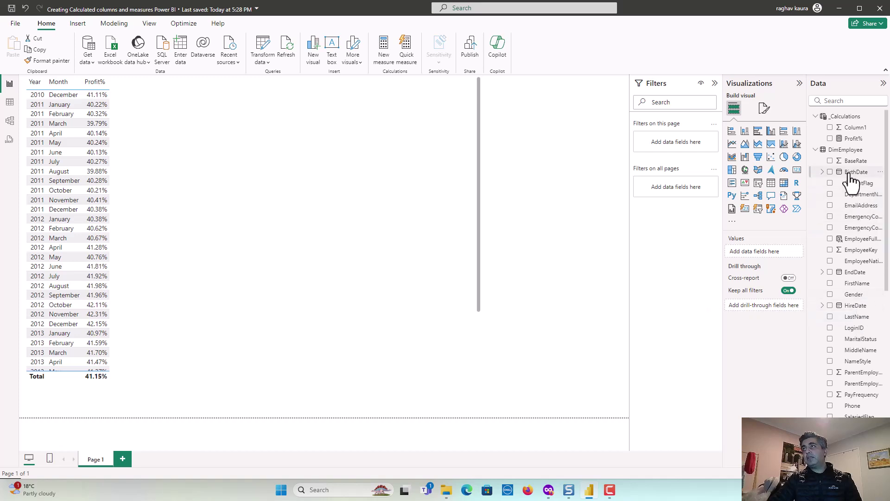
{"action": "left_click_drag", "start_coordinate": [854, 172], "coordinate": [590, 175]}
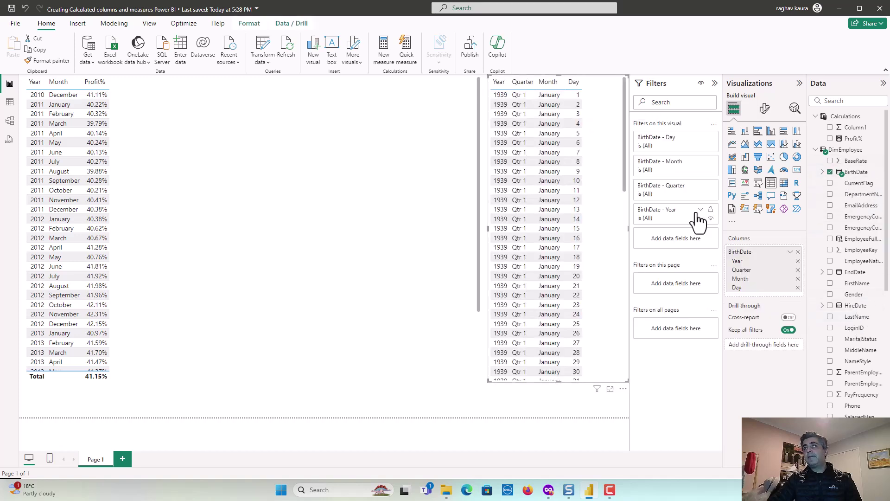
{"action": "left_click", "coordinate": [798, 271]}
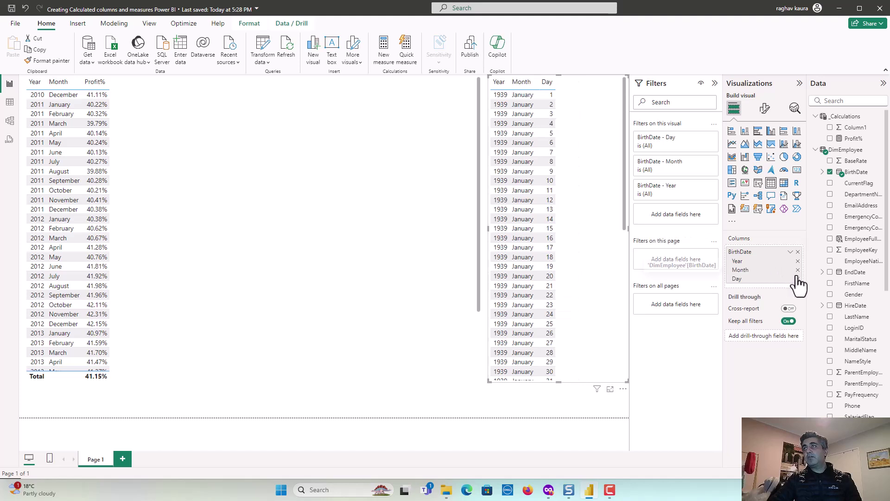
{"action": "left_click", "coordinate": [798, 270]}
{"action": "left_click", "coordinate": [798, 270]}
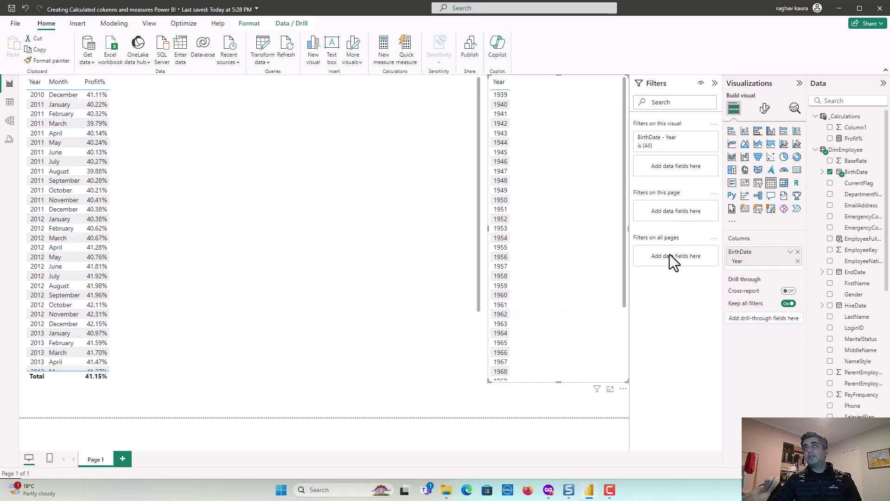
{"action": "left_click", "coordinate": [500, 94]}
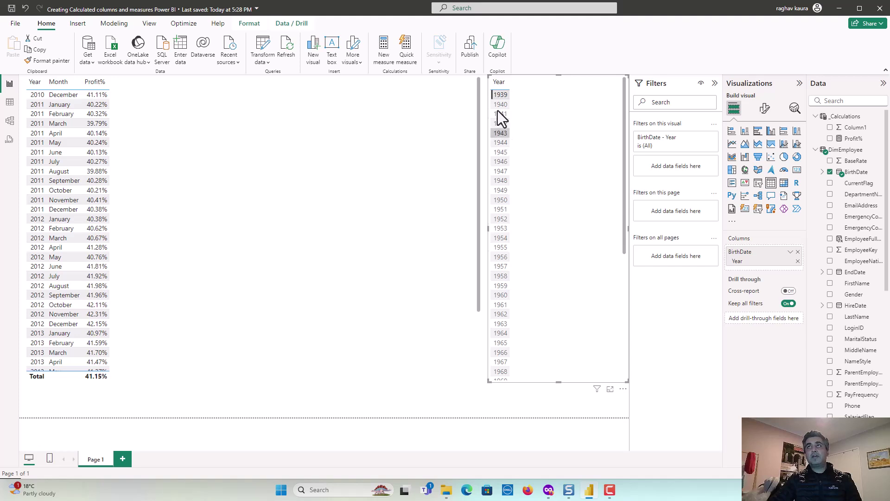
{"action": "left_click", "coordinate": [501, 135]}
{"action": "left_click", "coordinate": [507, 199]}
{"action": "left_click", "coordinate": [603, 124]}
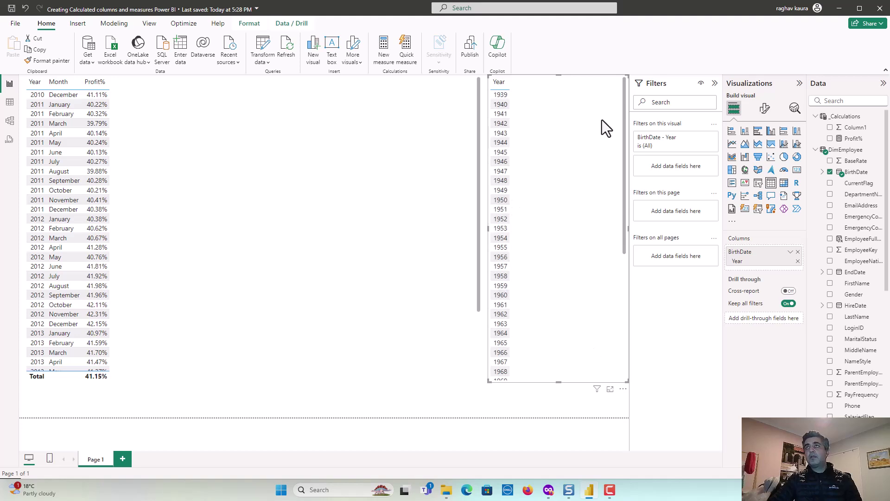
{"action": "left_click", "coordinate": [624, 389]}
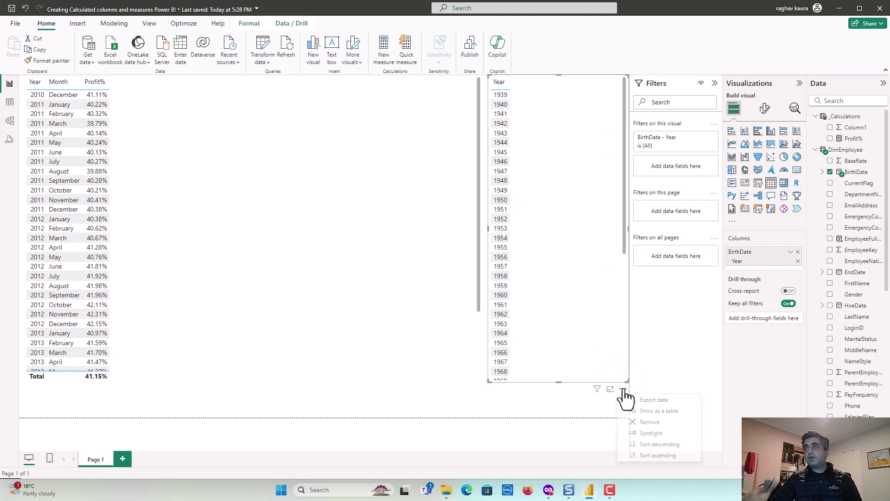
{"action": "left_click", "coordinate": [672, 421]}
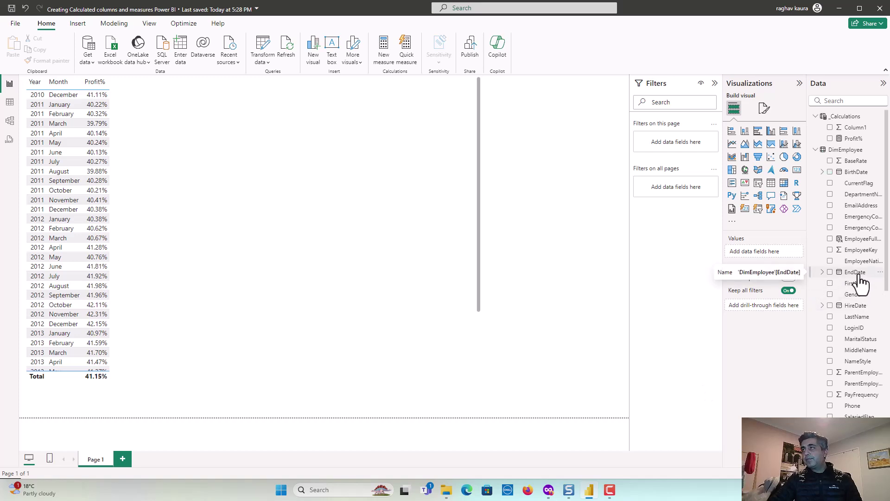
- Drag the OrderDate date hierarchy onto the page and turn it into a slicer
{"action": "scroll", "coordinate": [858, 288], "scroll_direction": "down", "scroll_amount": 3}
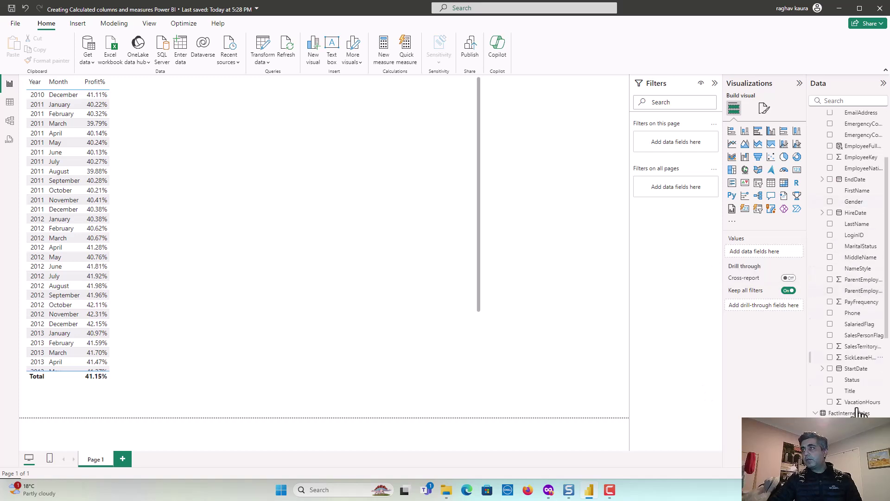
{"action": "left_click", "coordinate": [849, 101]}
{"action": "type", "text": "order"}
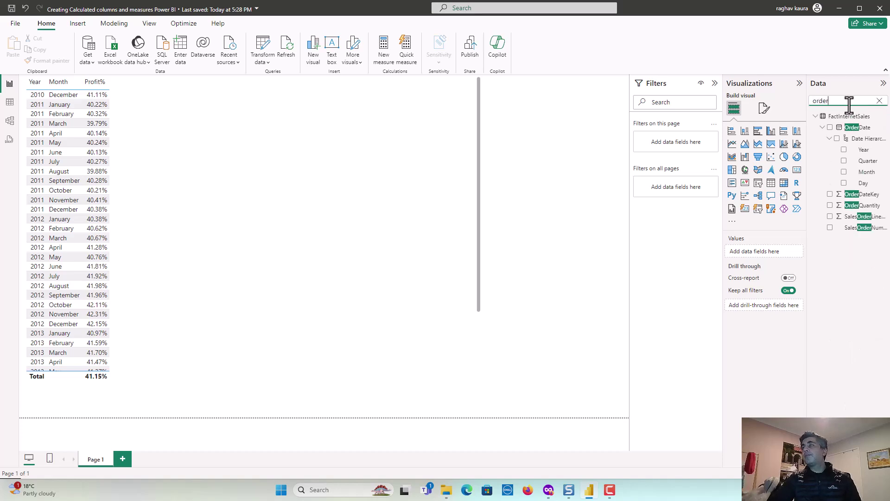
{"action": "left_click_drag", "start_coordinate": [847, 138], "coordinate": [589, 140]}
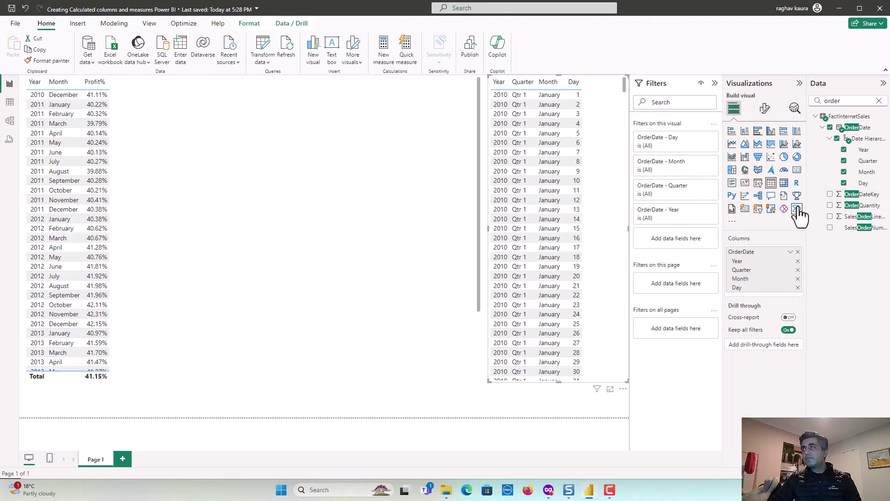
{"action": "left_click", "coordinate": [758, 183]}
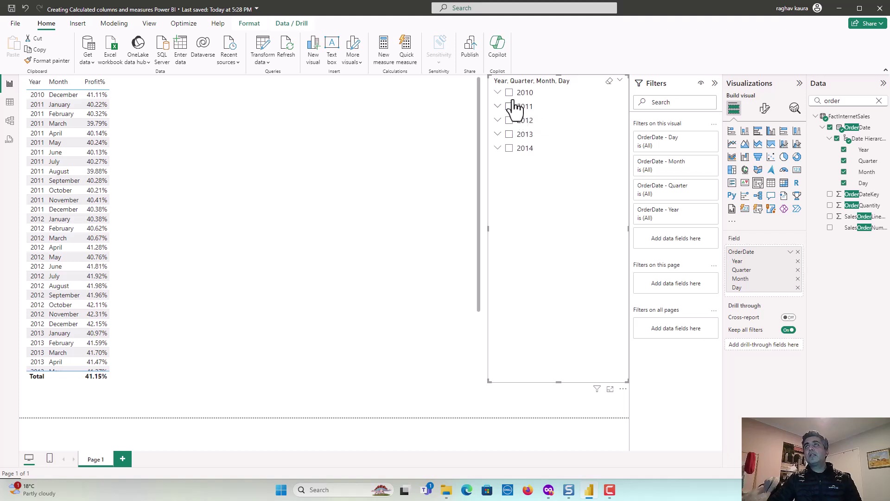
- Step the slicer through years 2010 to 2013, finishing with 2014 selected
{"action": "left_click", "coordinate": [510, 93]}
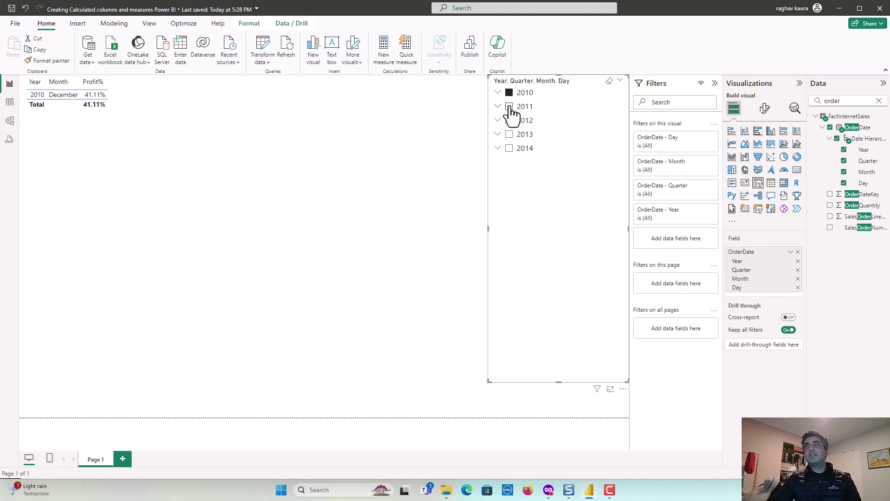
{"action": "left_click", "coordinate": [509, 106]}
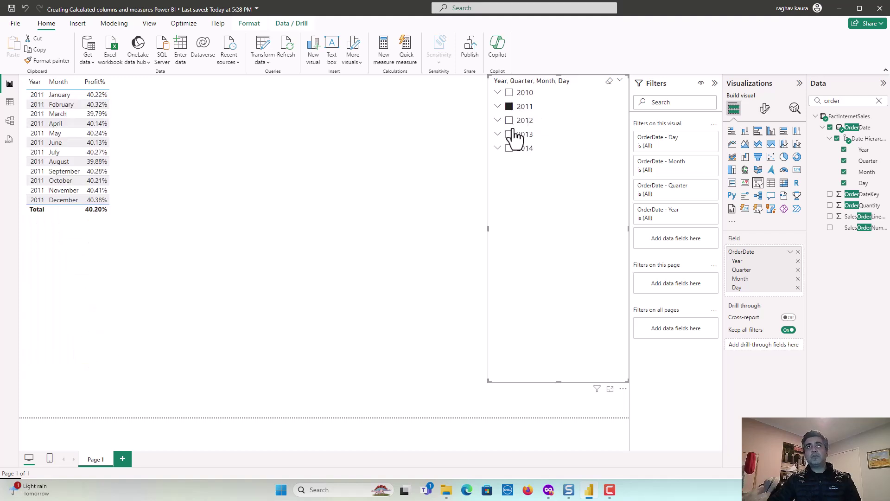
{"action": "left_click", "coordinate": [510, 121]}
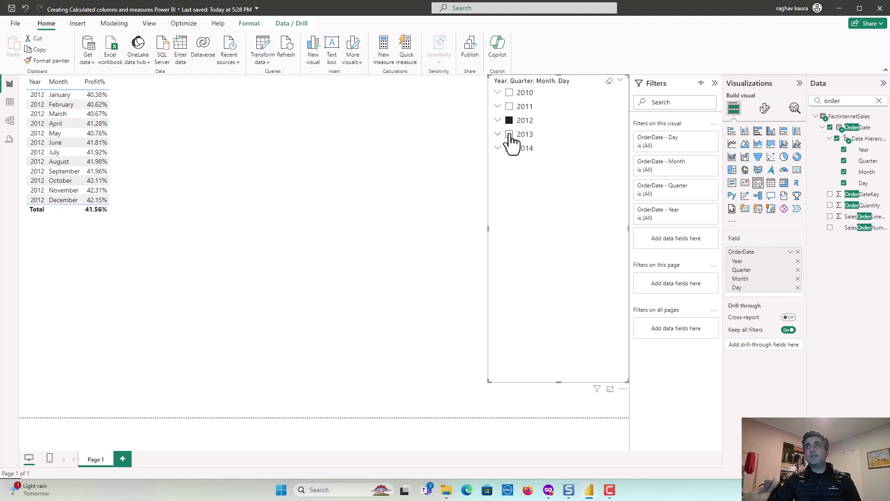
{"action": "left_click", "coordinate": [509, 135]}
{"action": "left_click", "coordinate": [510, 149]}
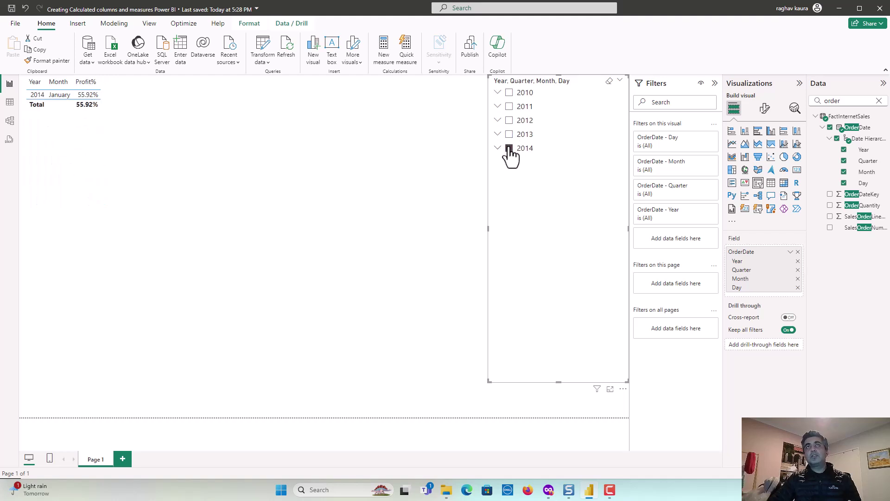